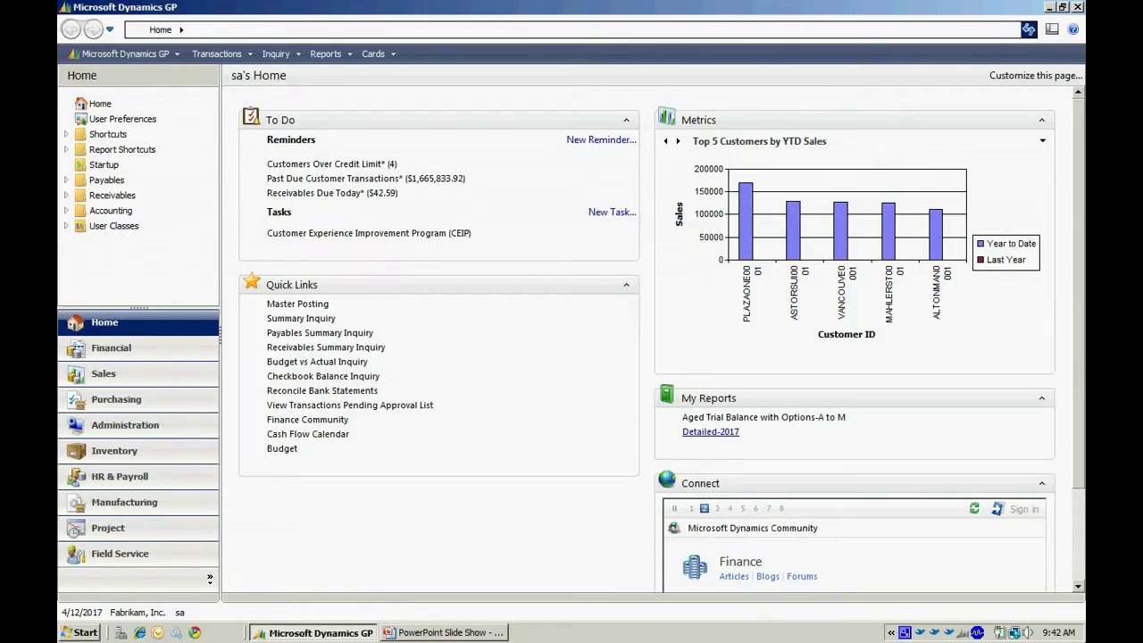
Step: Start a new Standard purchase order in Purchase Order Entry and assign it the default PO number
left_click(218, 55)
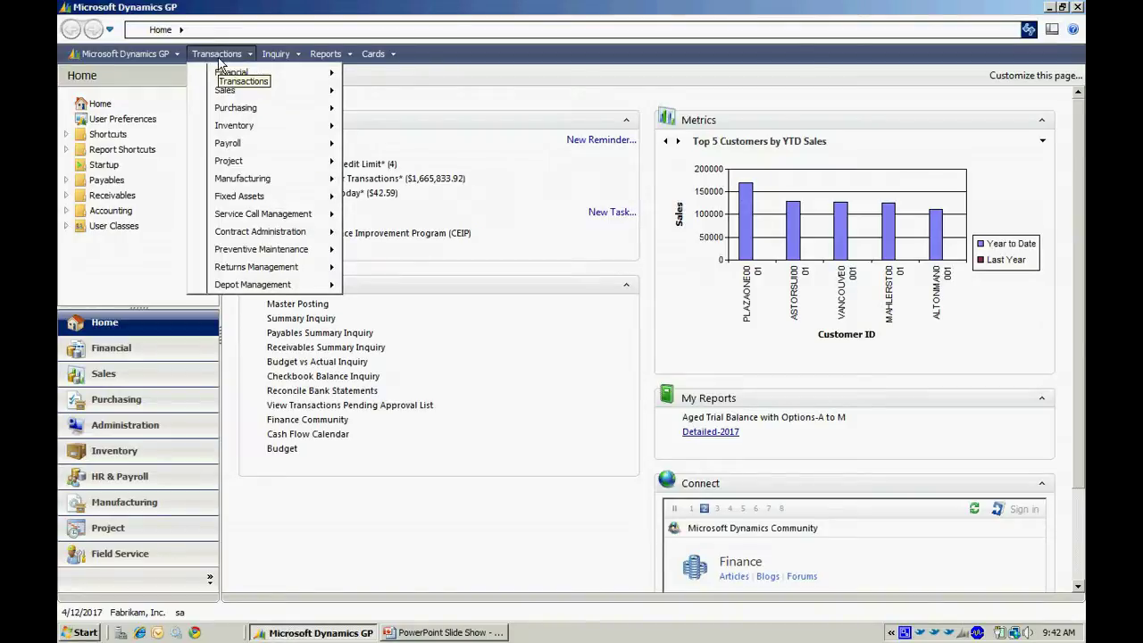
mouse_move(279, 109)
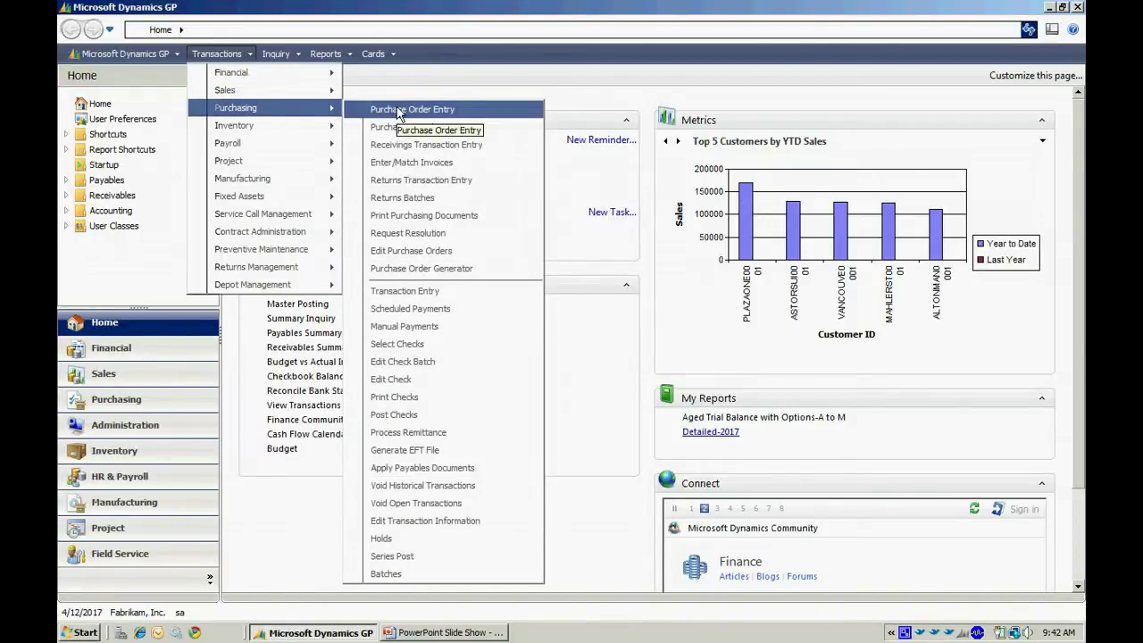
left_click(399, 111)
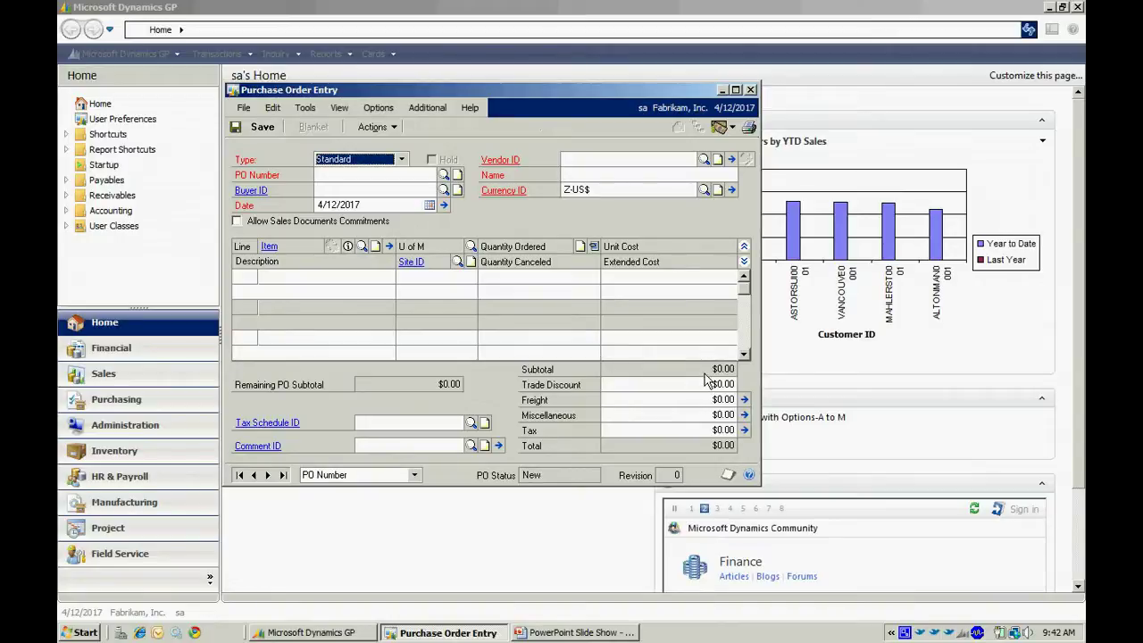
key("Tab")
key("Tab")
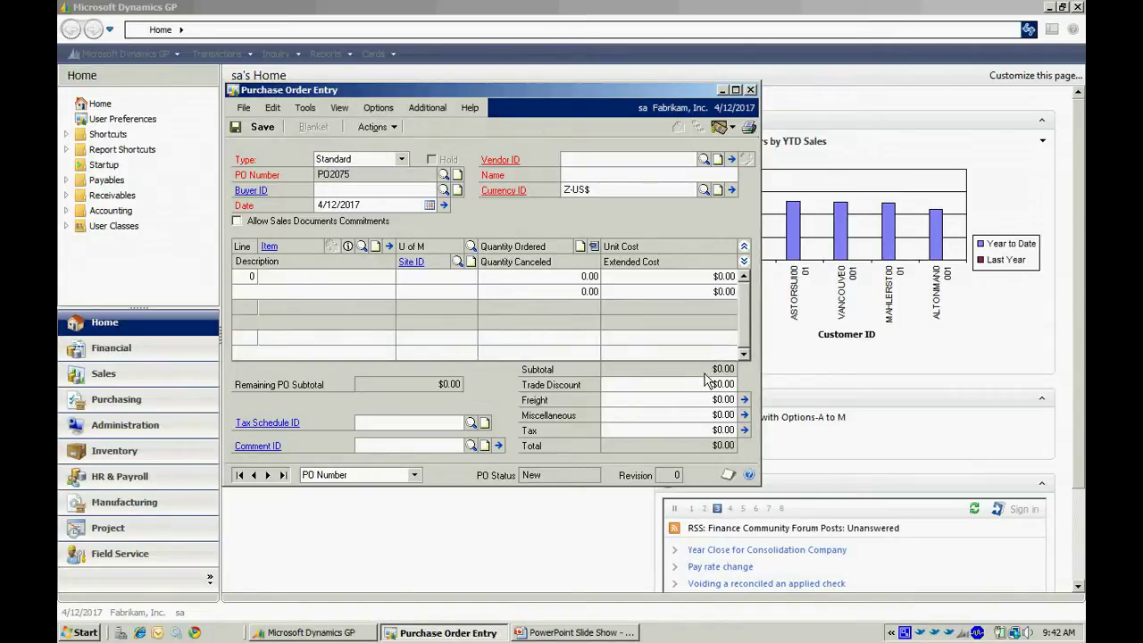
Step: Choose Advanced Office Systems as the purchase order's vendor, keeping the default date and Z-US$ currency, and go to the first line
key("Tab")
key("Tab")
key("Tab")
left_click(705, 160)
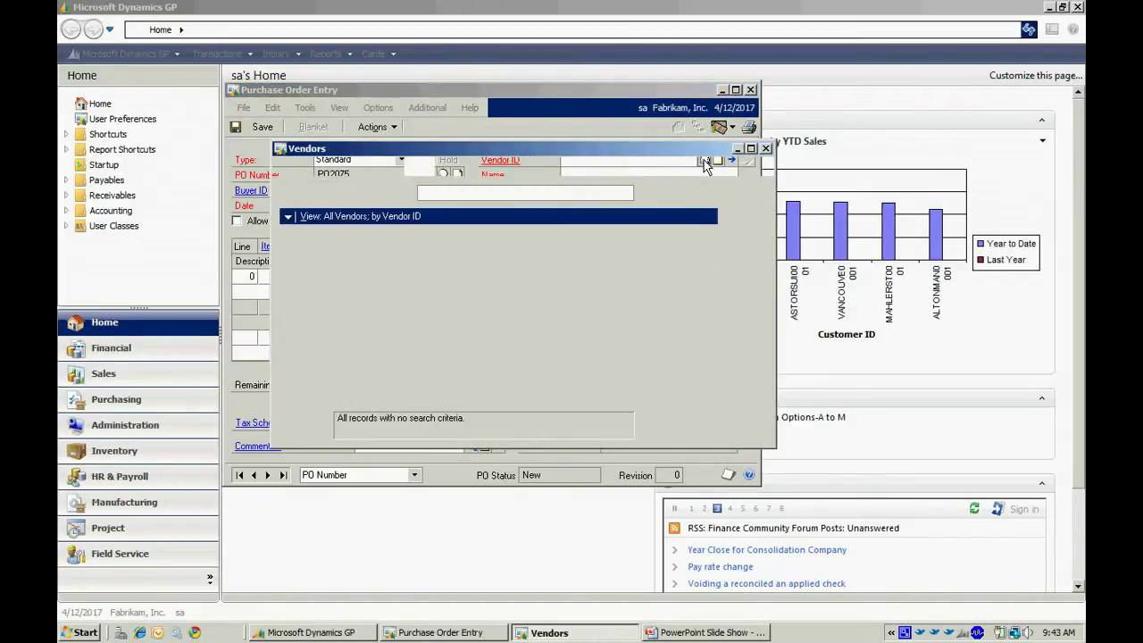
left_click(459, 261)
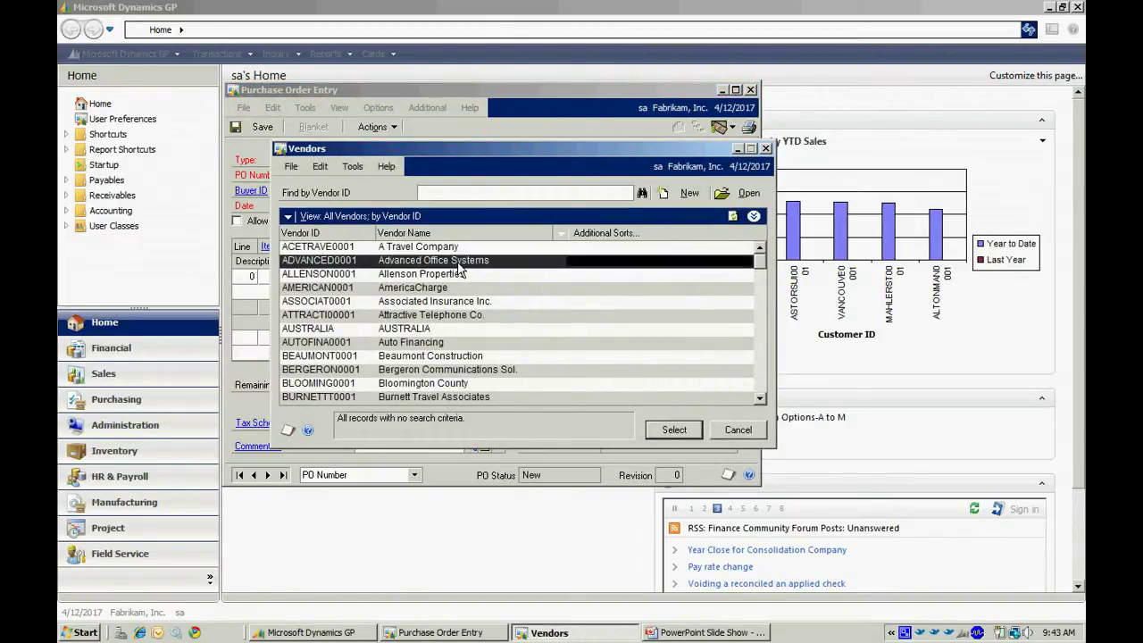
left_click(674, 430)
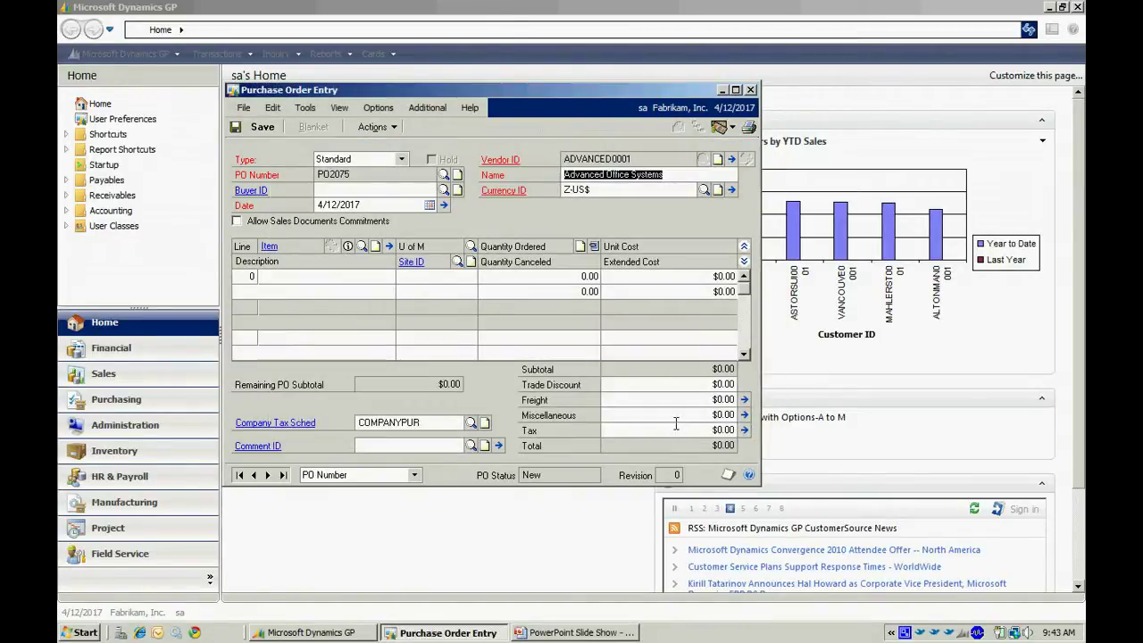
key("Tab")
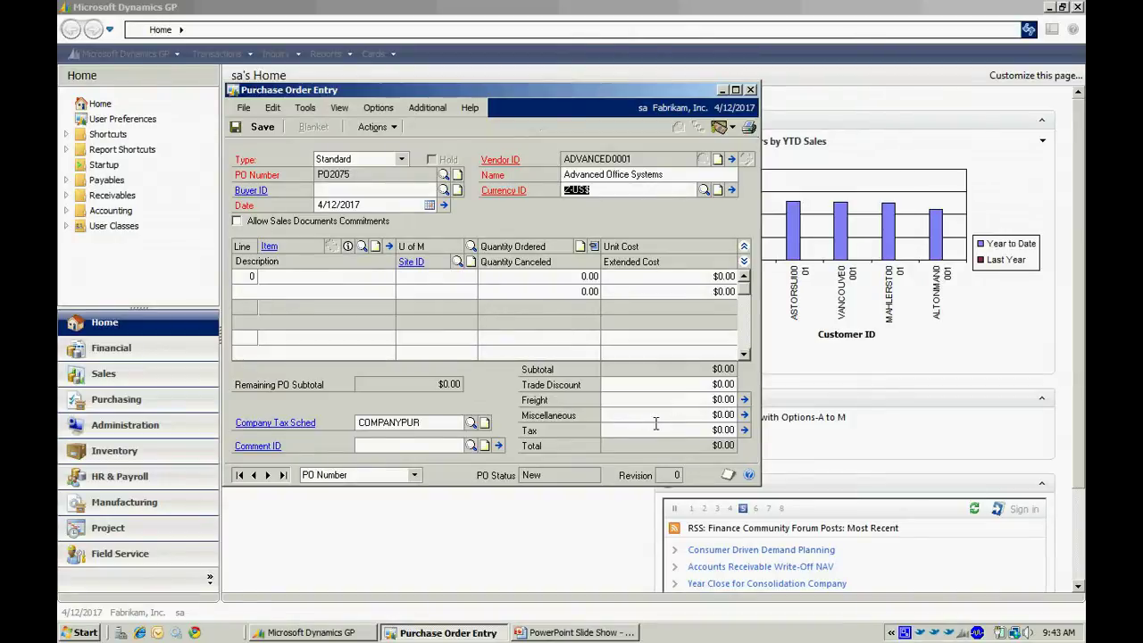
key("Tab")
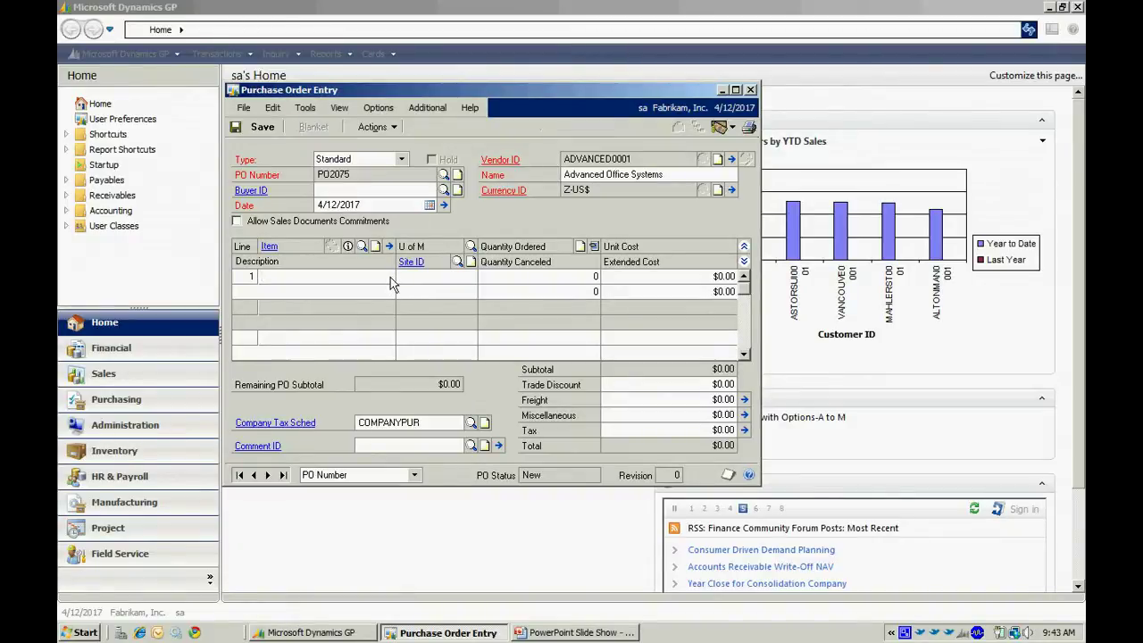
Step: Add item ACCS-CRD-12WH on the first line with unit of measure Each and a quantity ordered of 10
type("ACCS-CRD-12WH")
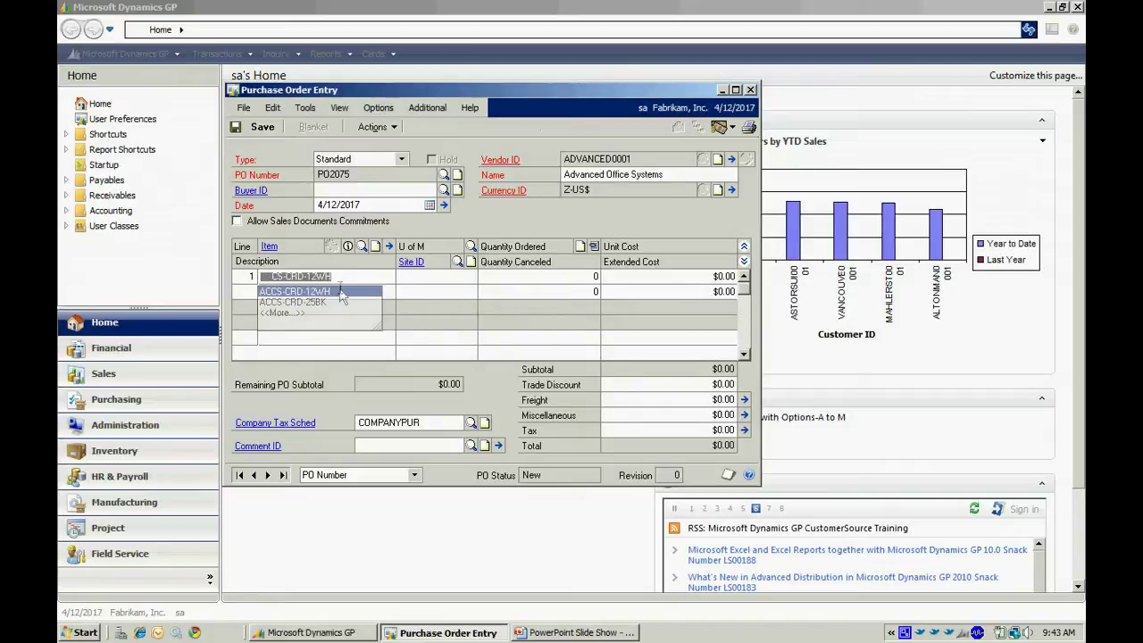
left_click(345, 292)
key("Tab")
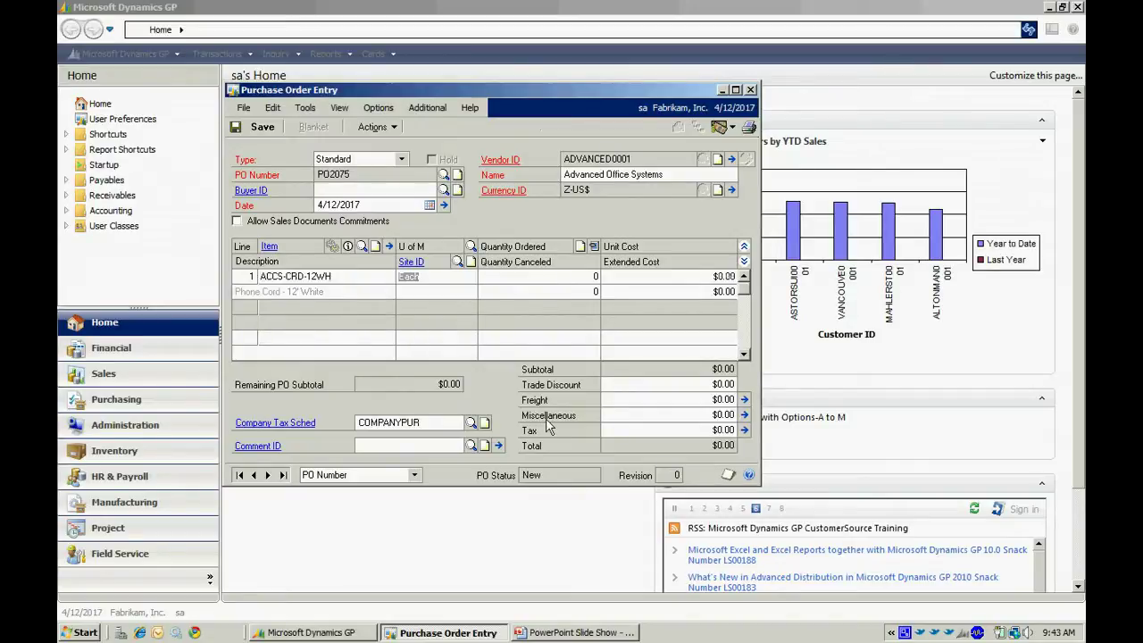
key("Tab")
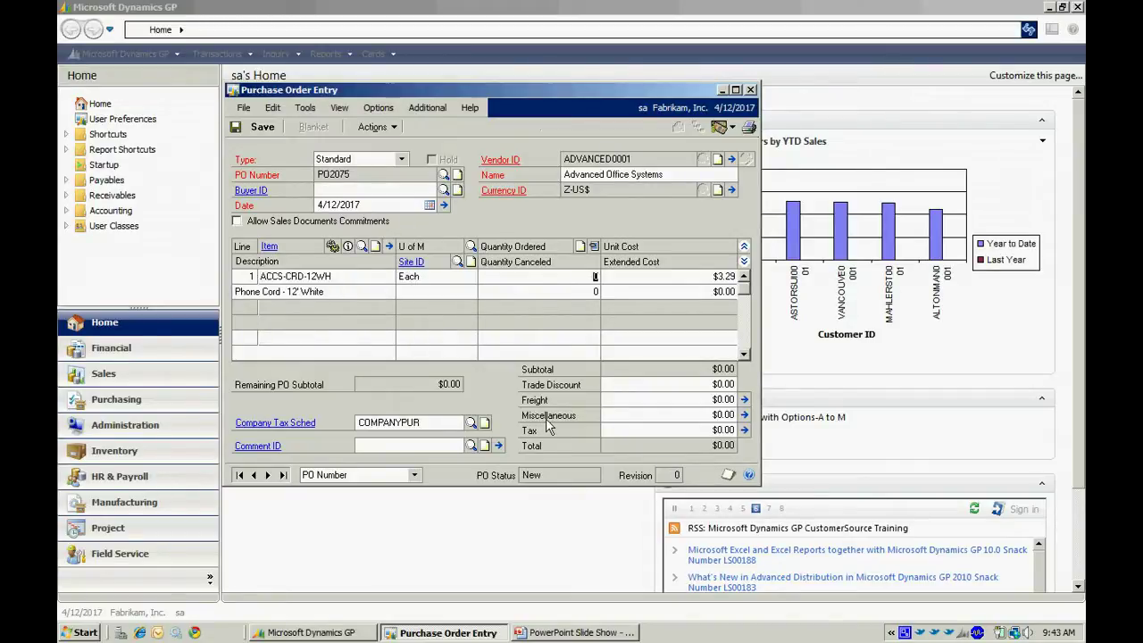
type("10")
key("Tab")
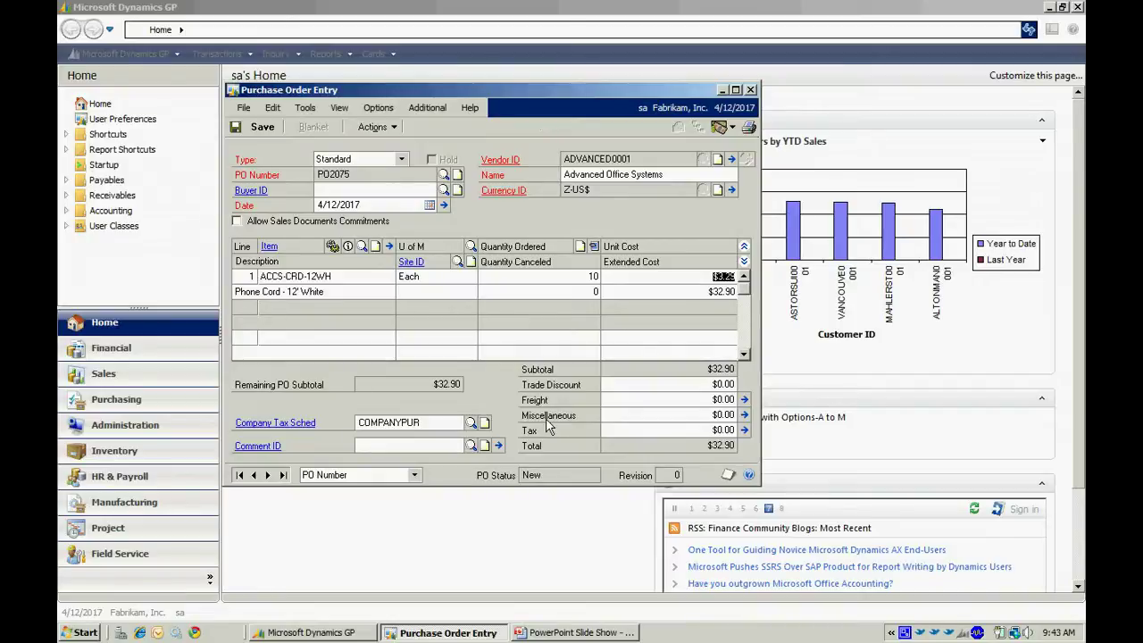
Step: Set the phone cord line's site to WAREHOUSE, keeping its default costs, and complete the line
key("Tab")
key("Tab")
type("WA")
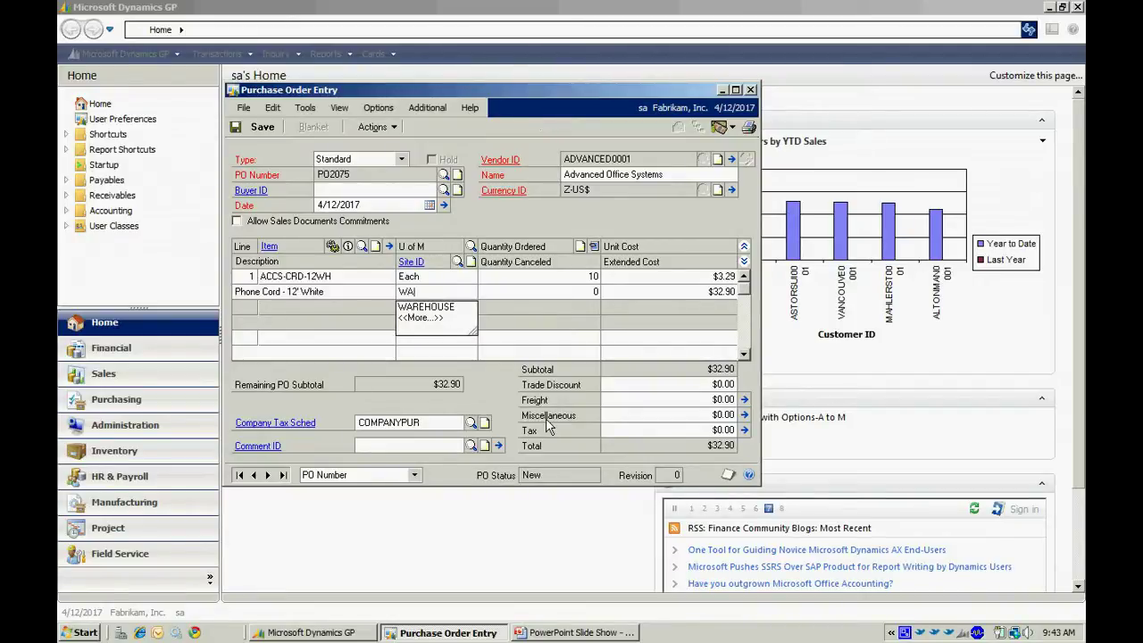
left_click(444, 315)
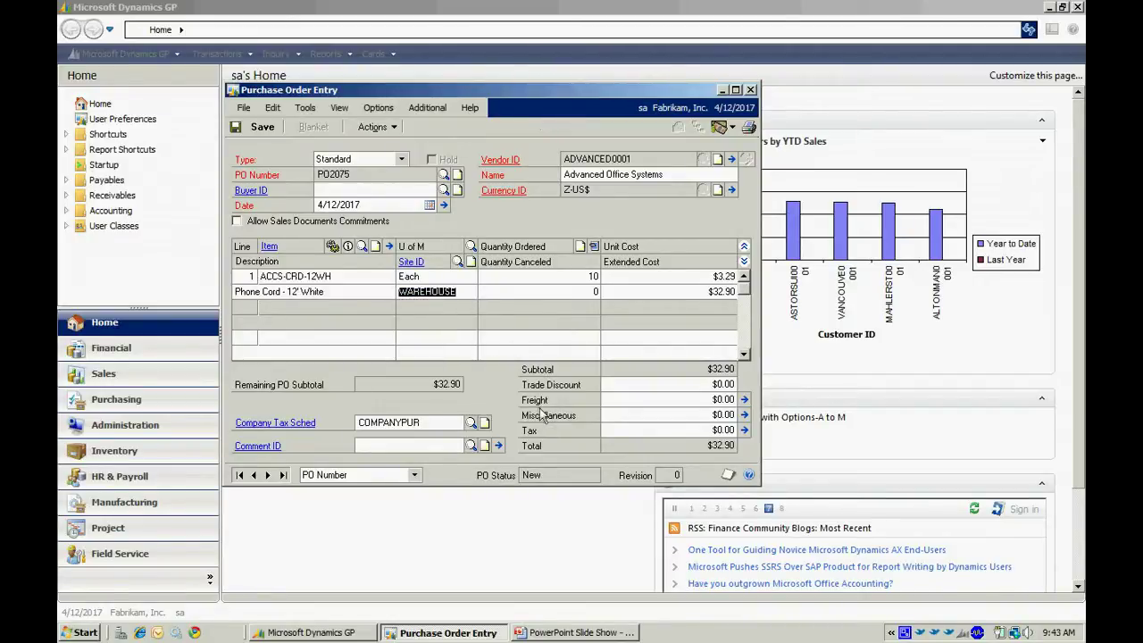
key("Tab")
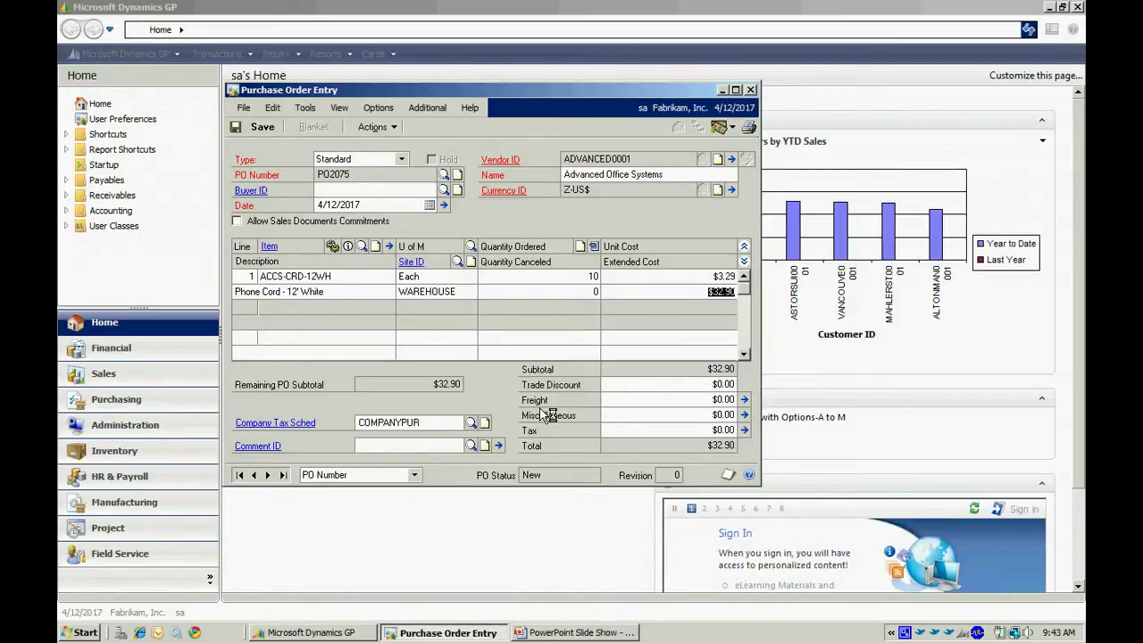
key("Tab")
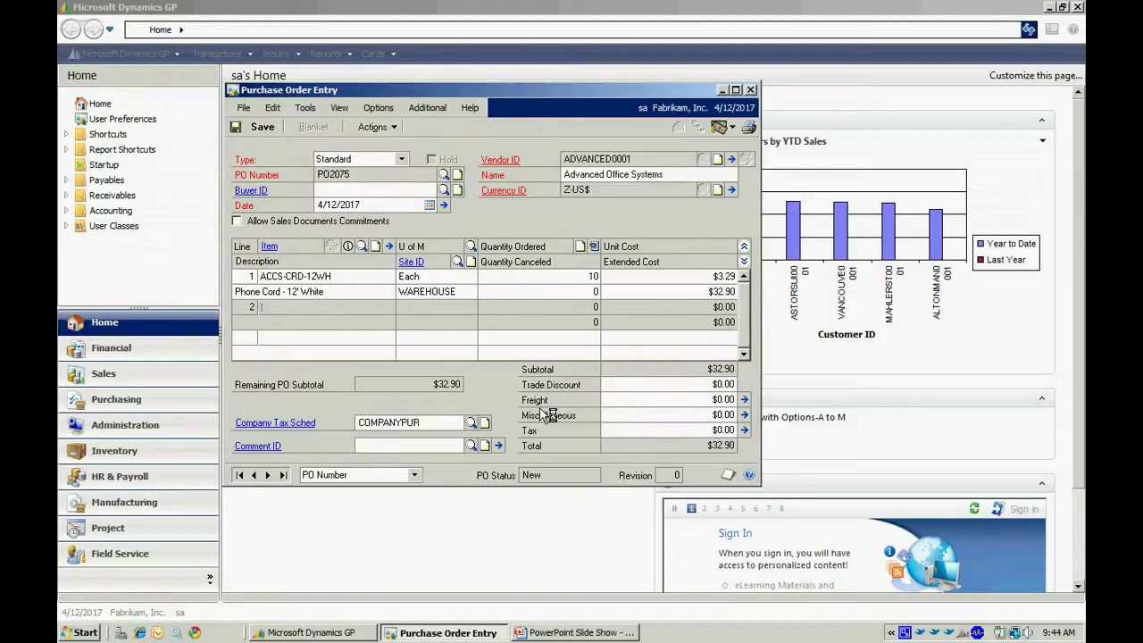
Step: Choose item 3-A2990A for the second line and save its vendor item assignment with vendor item number 3-A2990A
left_click(362, 246)
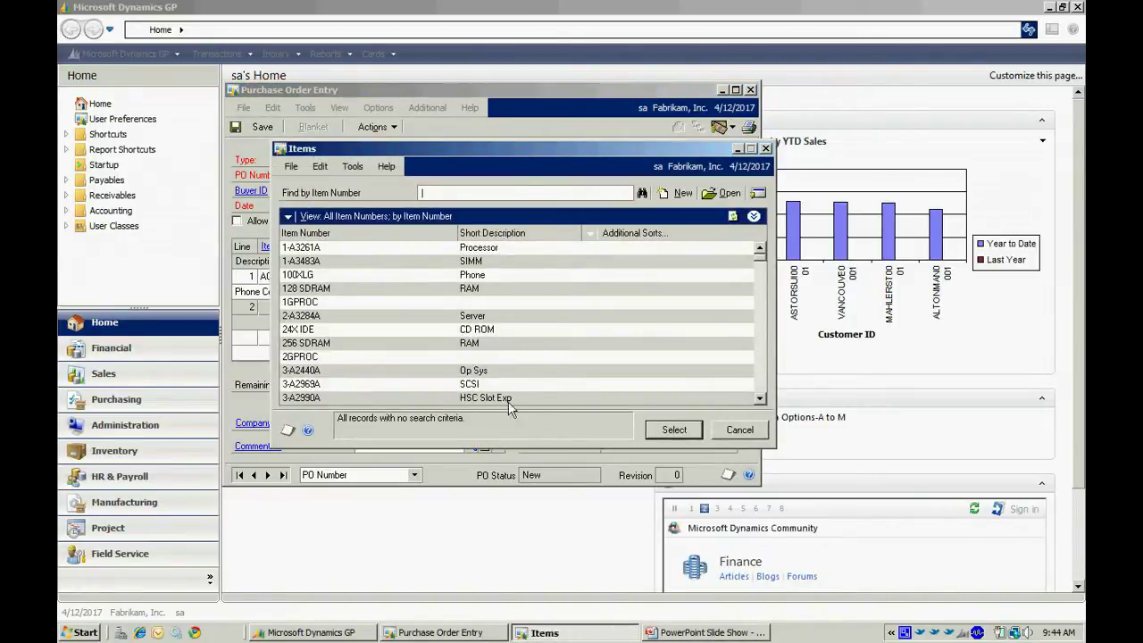
left_click(487, 397)
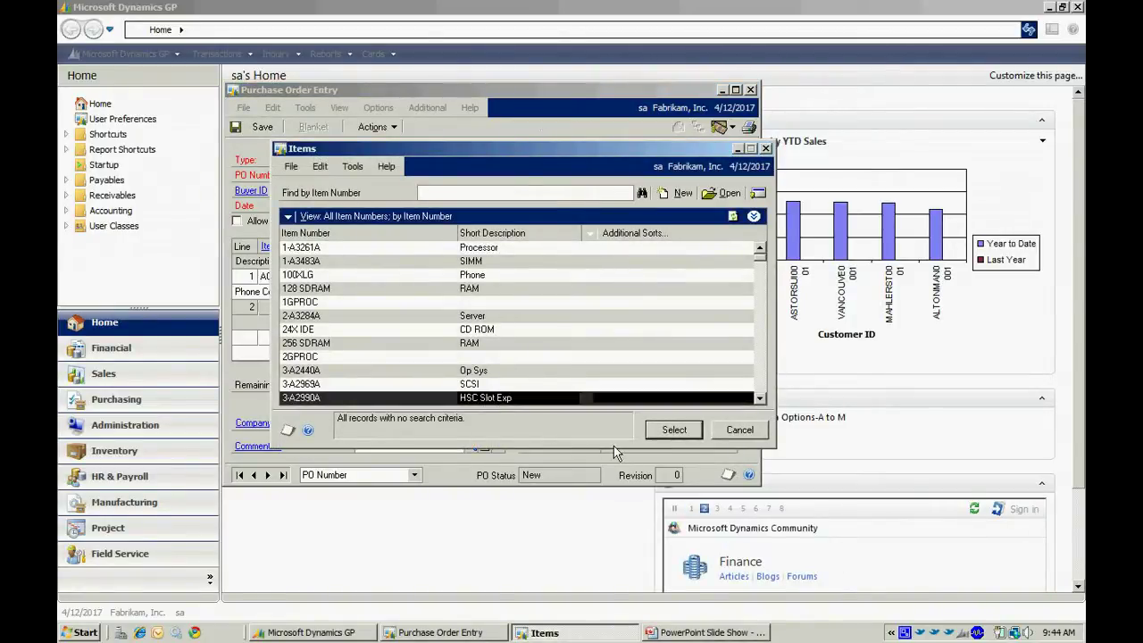
left_click(666, 432)
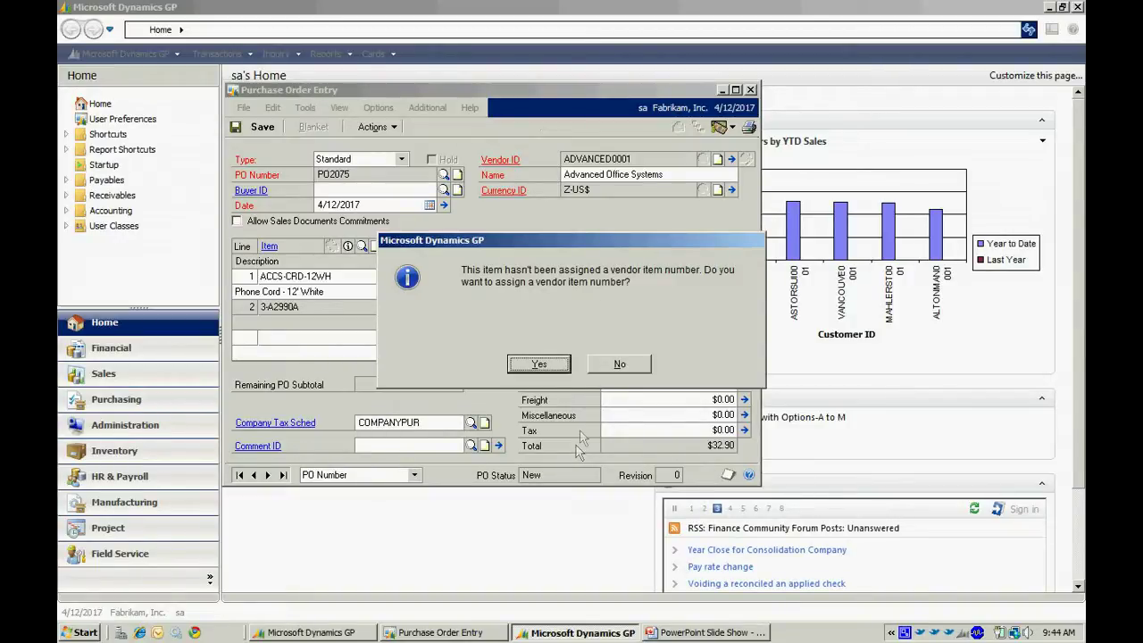
left_click(540, 364)
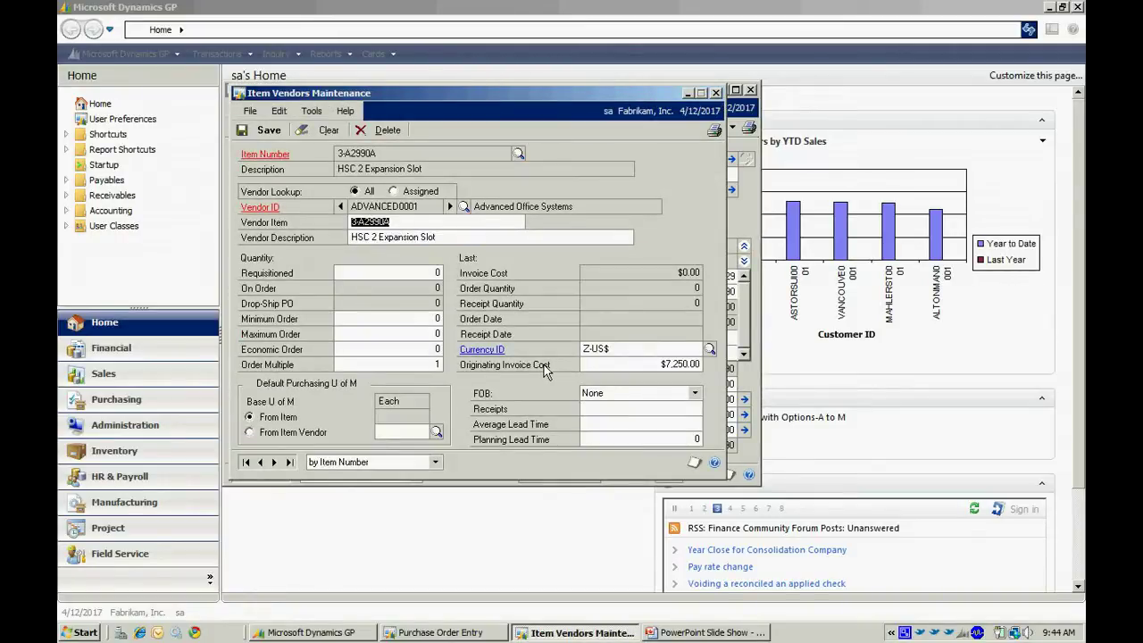
left_click(403, 223)
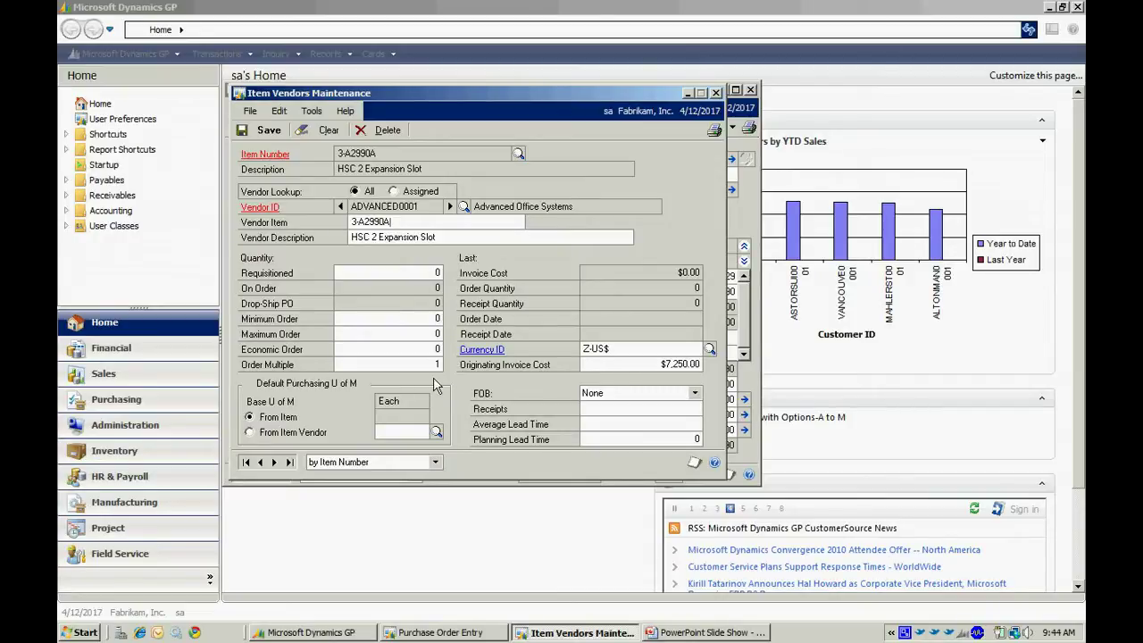
left_click(272, 131)
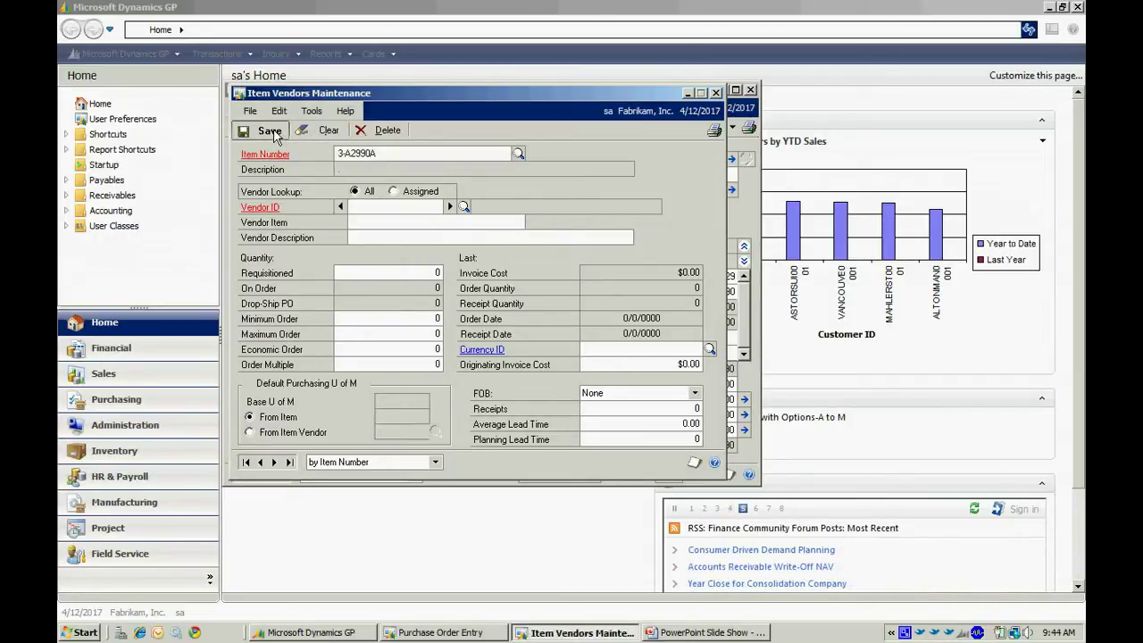
left_click(716, 92)
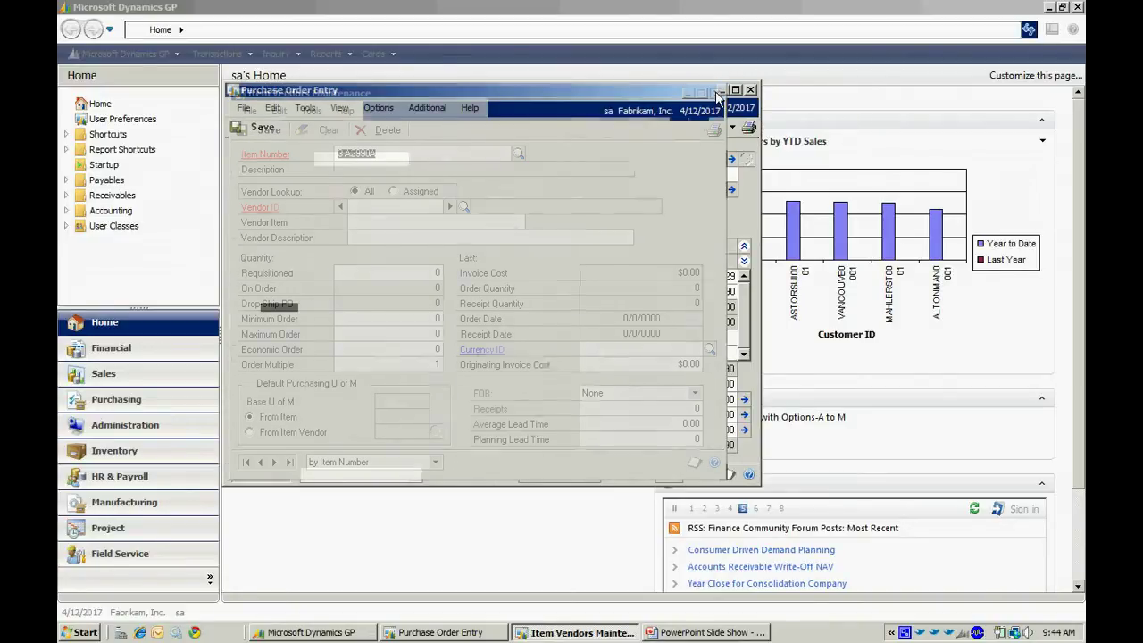
Step: Complete the 3-A2990A line with unit of measure Each, quantity 1, a unit cost of $200.00 and the WAREHOUSE site
key("Tab")
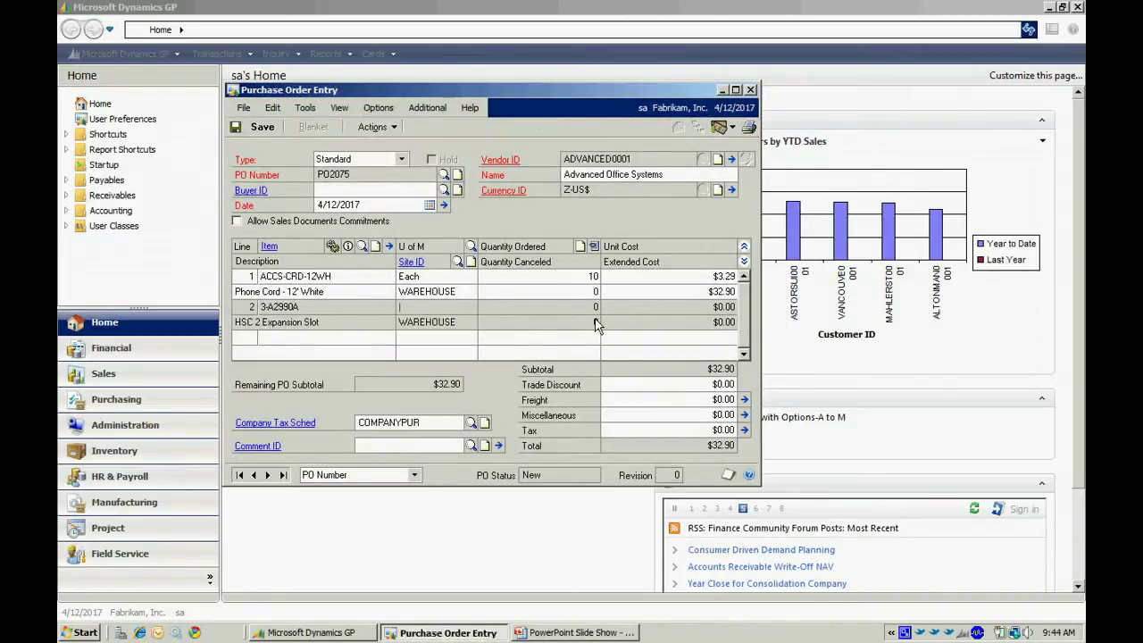
key("ctrl+l")
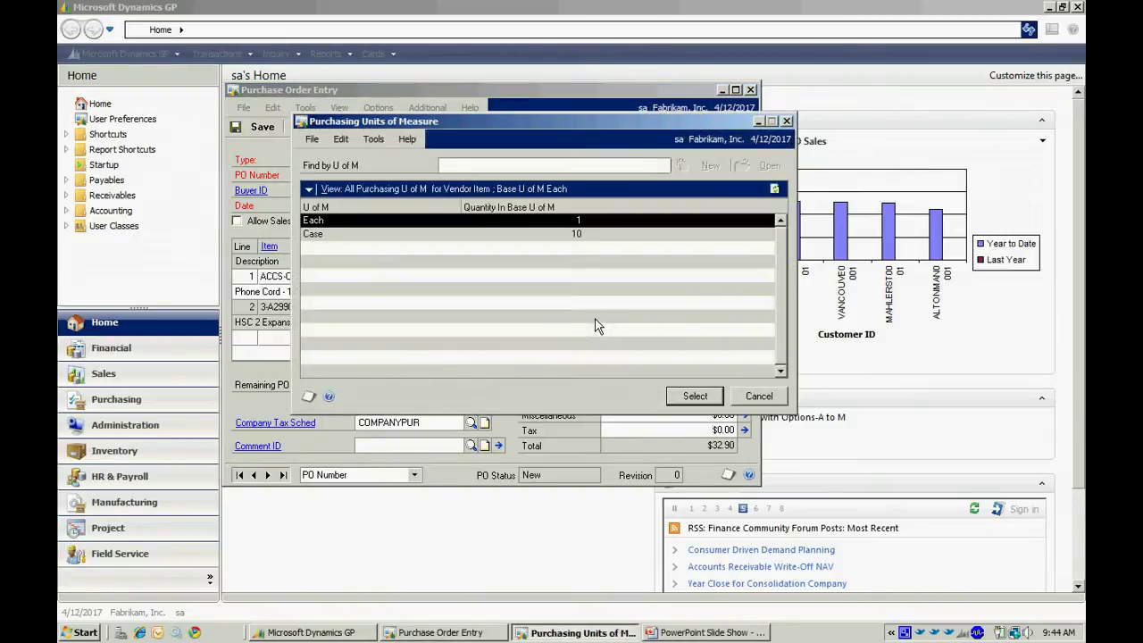
key("Return")
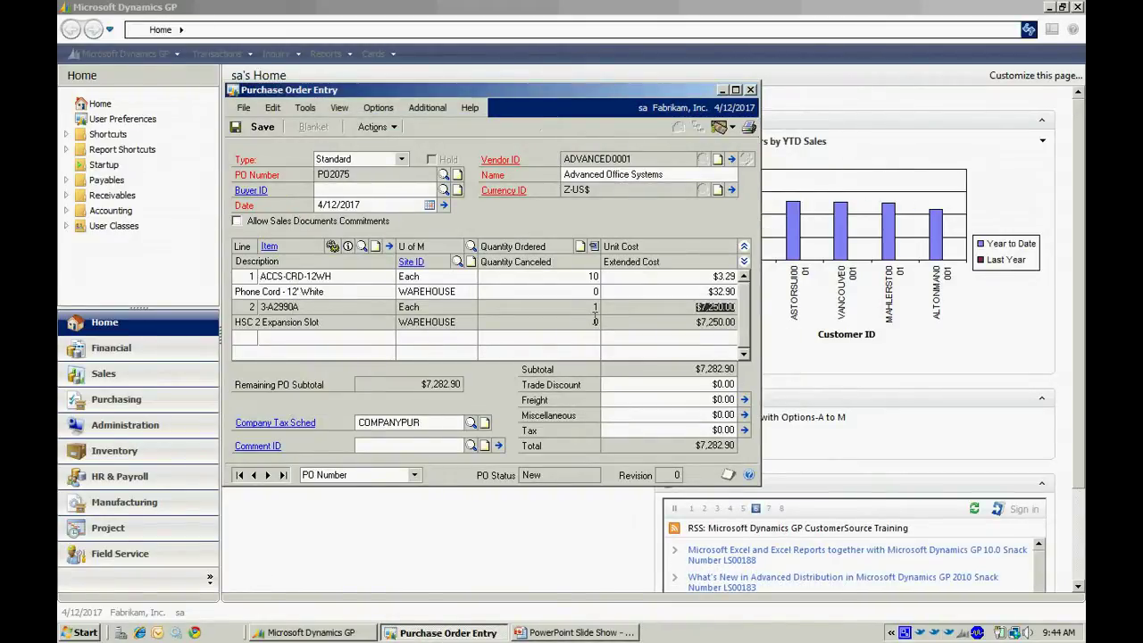
type("200")
key("Tab")
key("Tab")
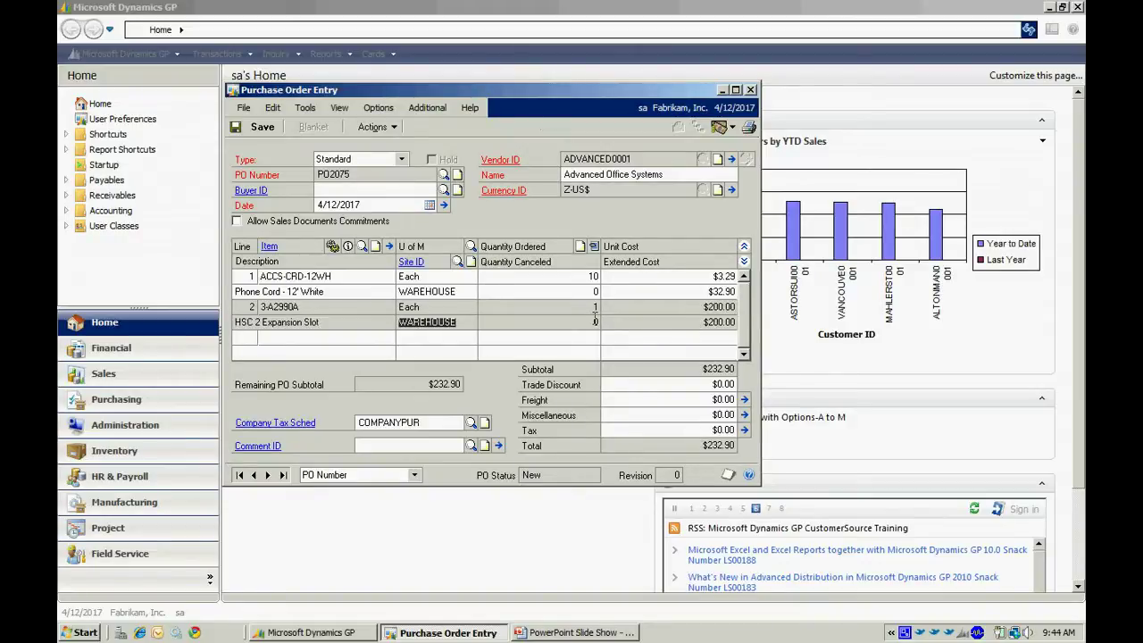
key("Tab")
key("Tab")
key("Tab")
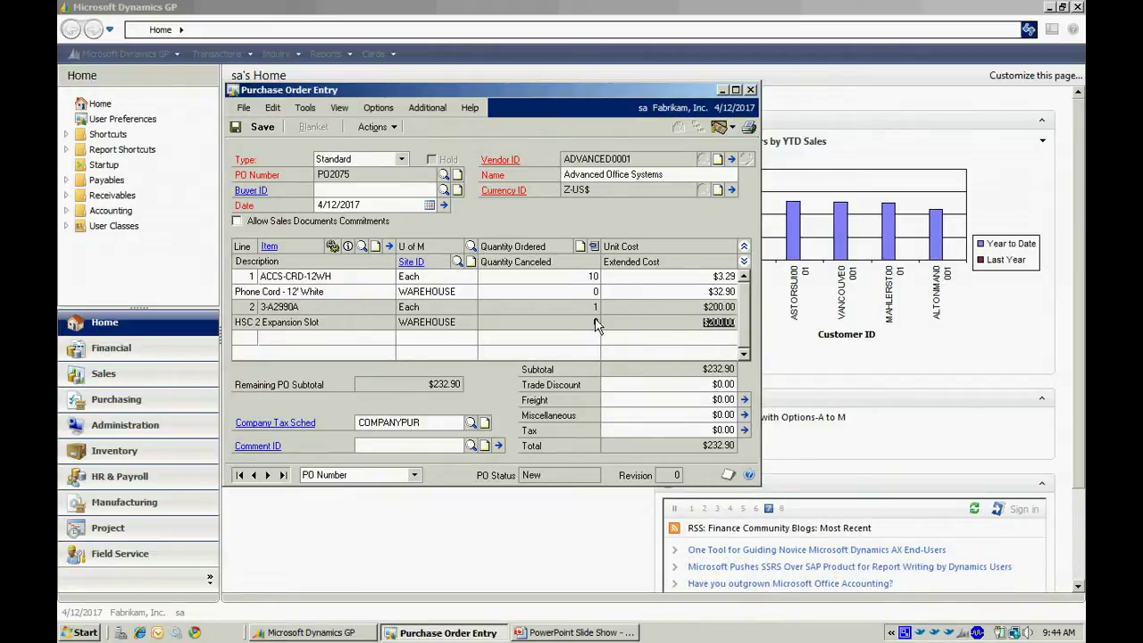
Step: Examine the ACCS-CRD-12WH line's item details, including its account, dates, shipping method and tax settings, and save them
left_click(371, 277)
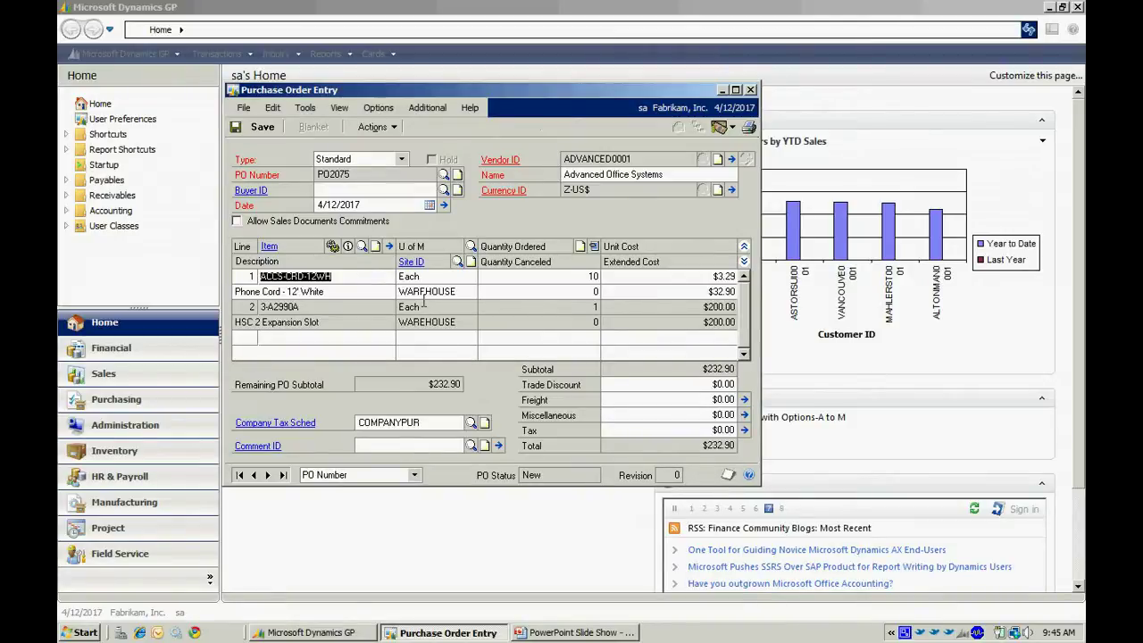
left_click(389, 248)
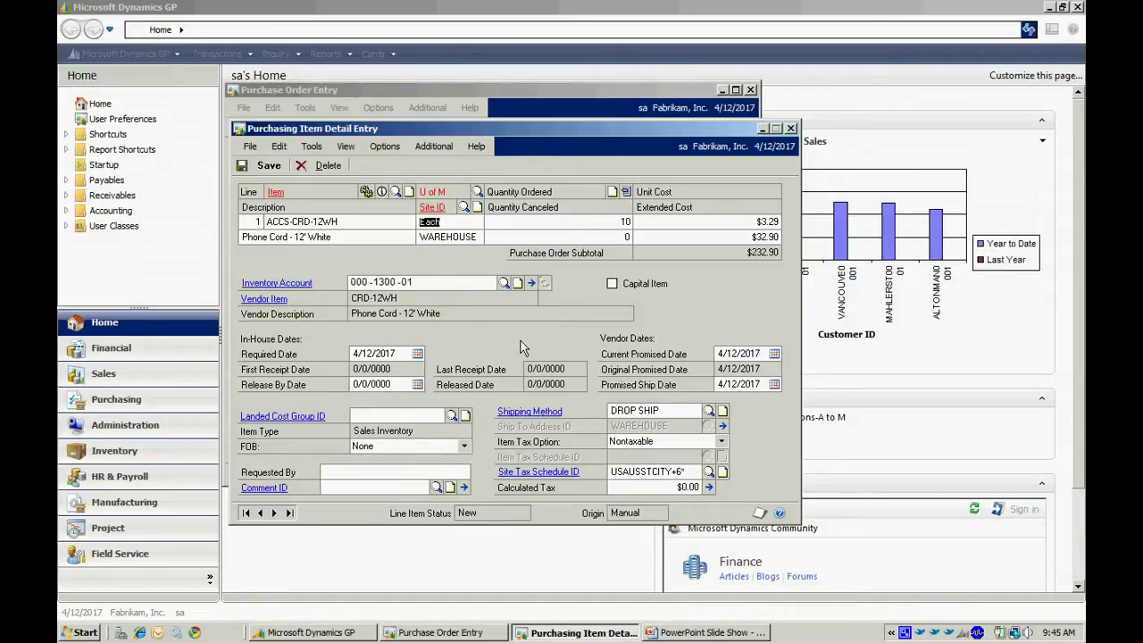
key("ctrl+s")
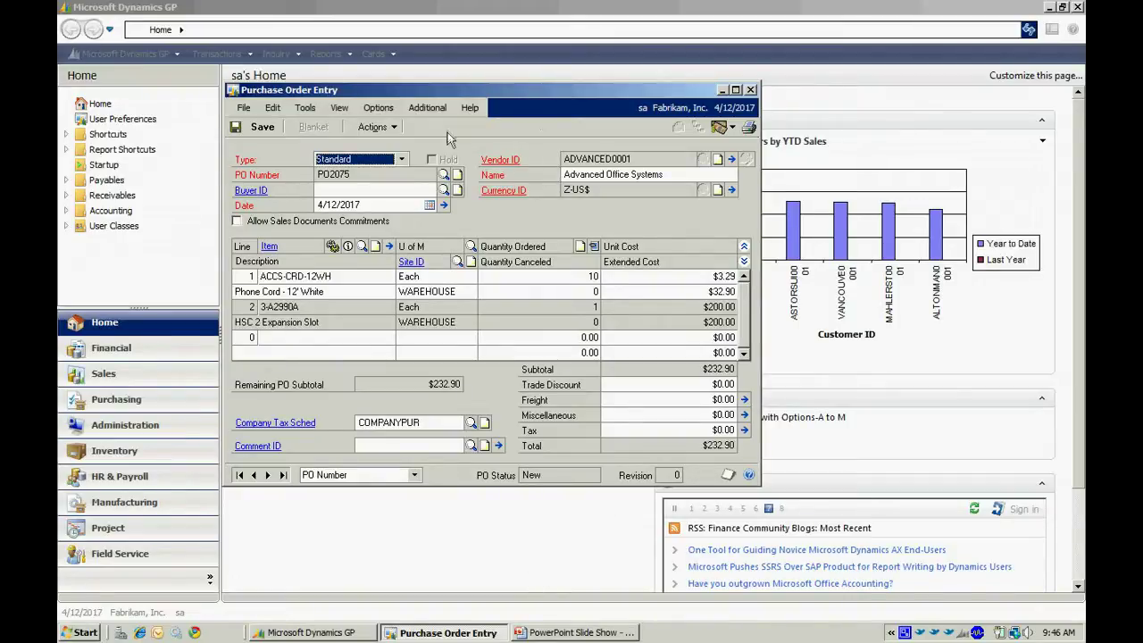
Step: Review the actions available for the purchase order, such as receiving and invoicing its items, and close the order
left_click(382, 126)
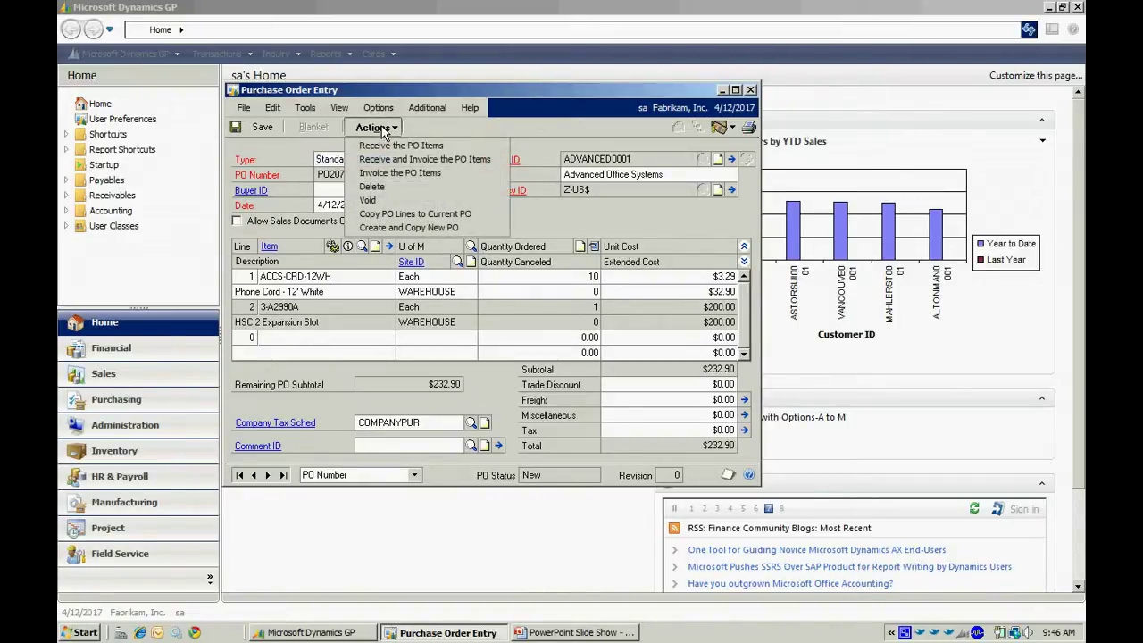
left_click(386, 174)
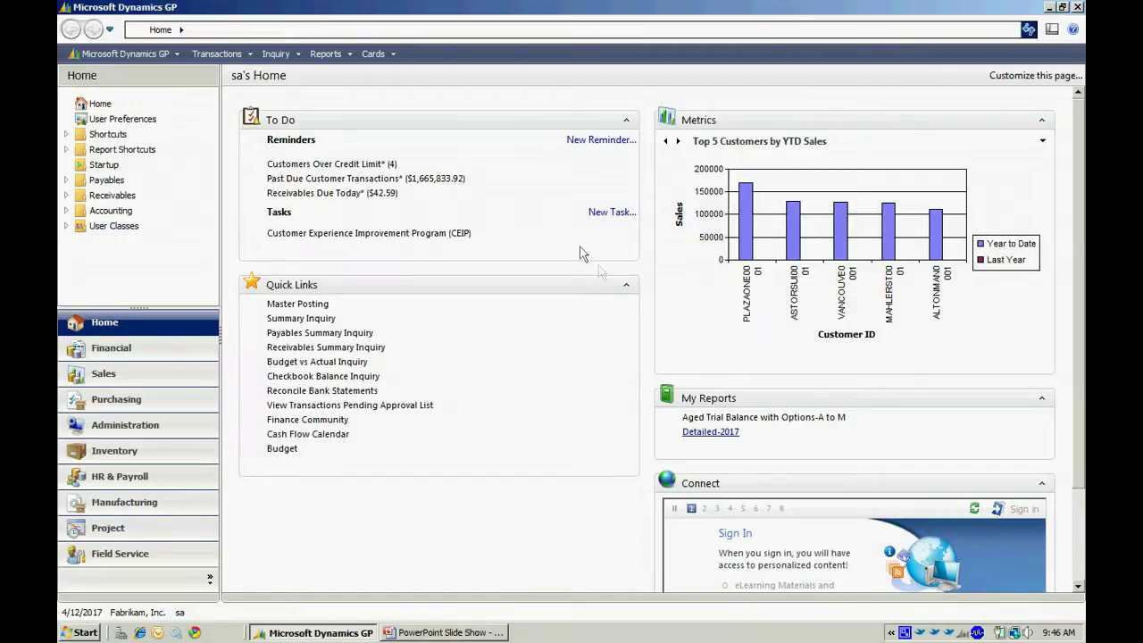
Step: Start a new receivings transaction of type Shipment dated 4/12/2017 for vendor Advanced Office Systems
left_click(237, 59)
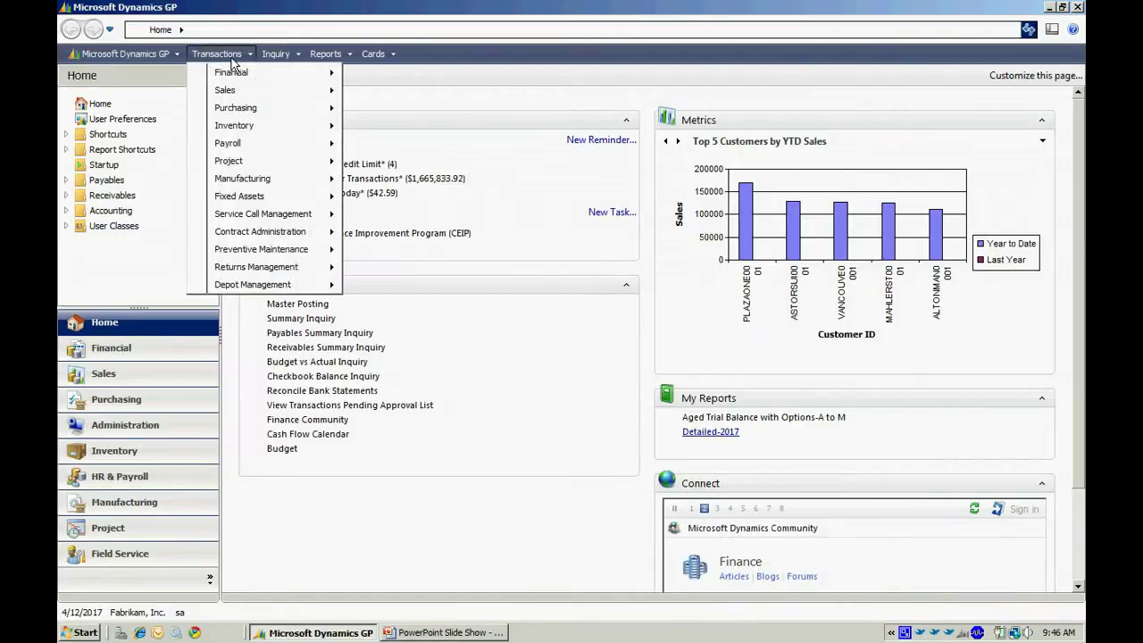
mouse_move(284, 110)
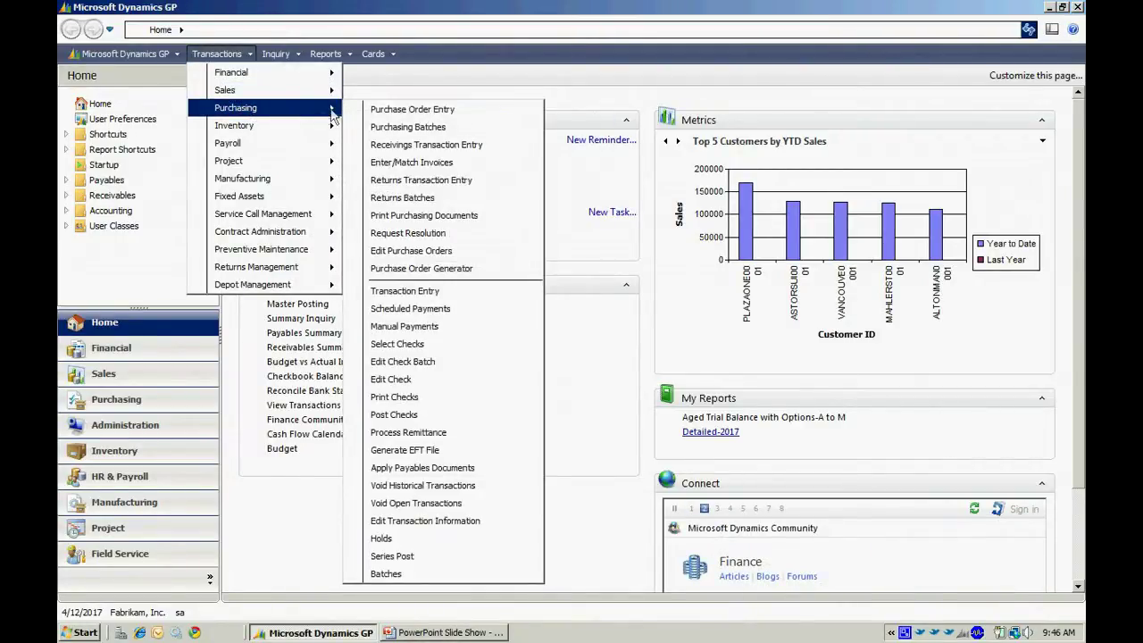
left_click(426, 148)
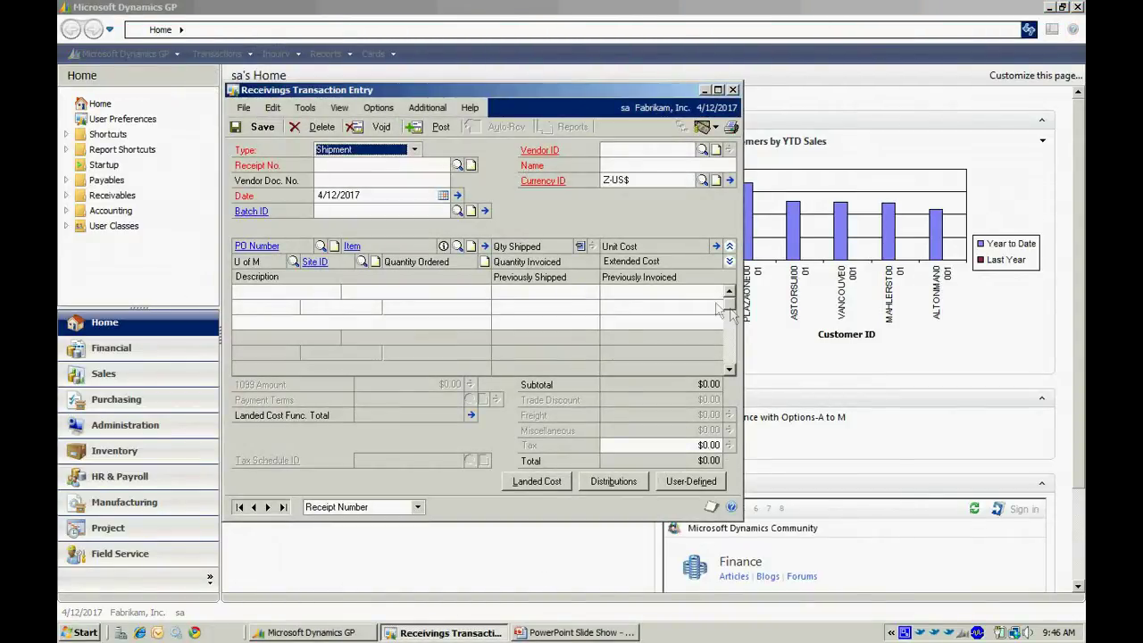
key("Tab")
key("Tab")
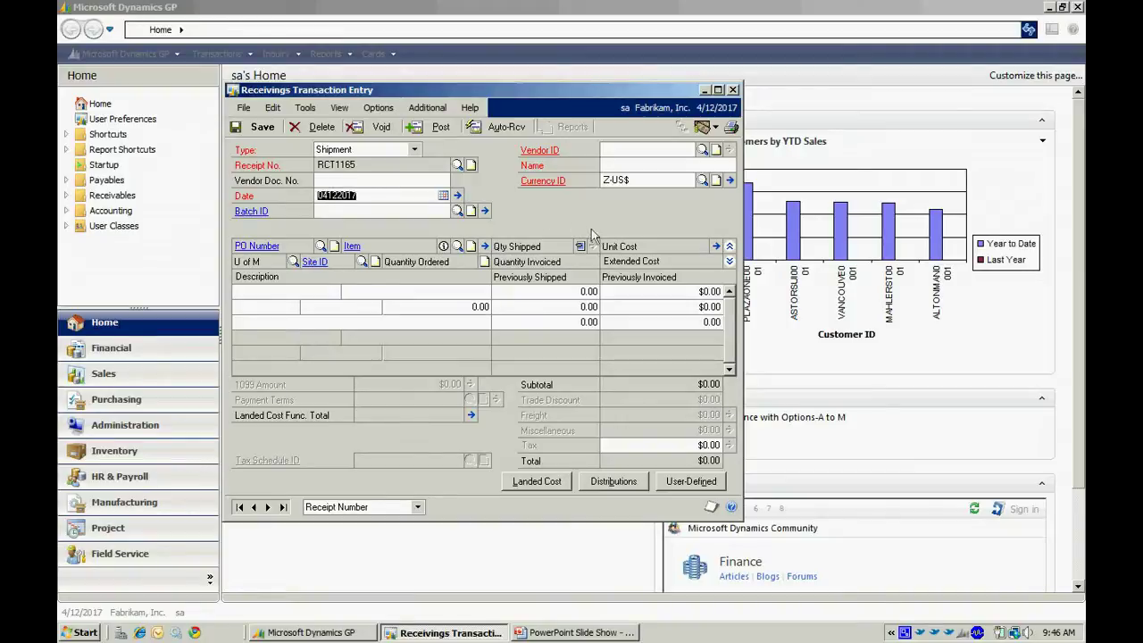
key("Tab")
left_click(711, 152)
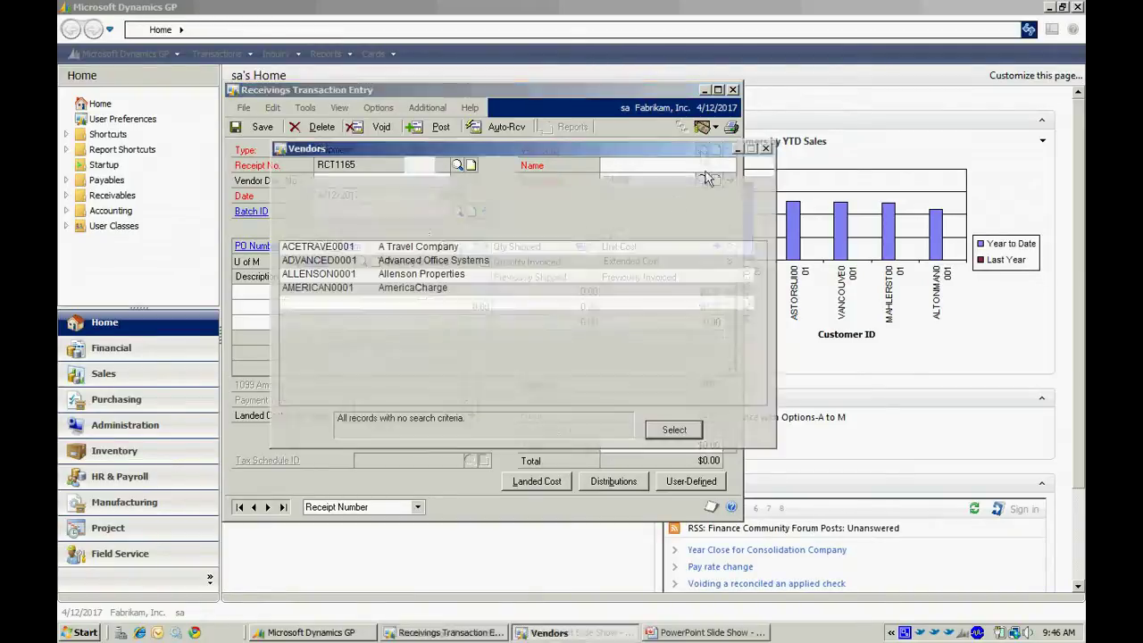
double_click(476, 262)
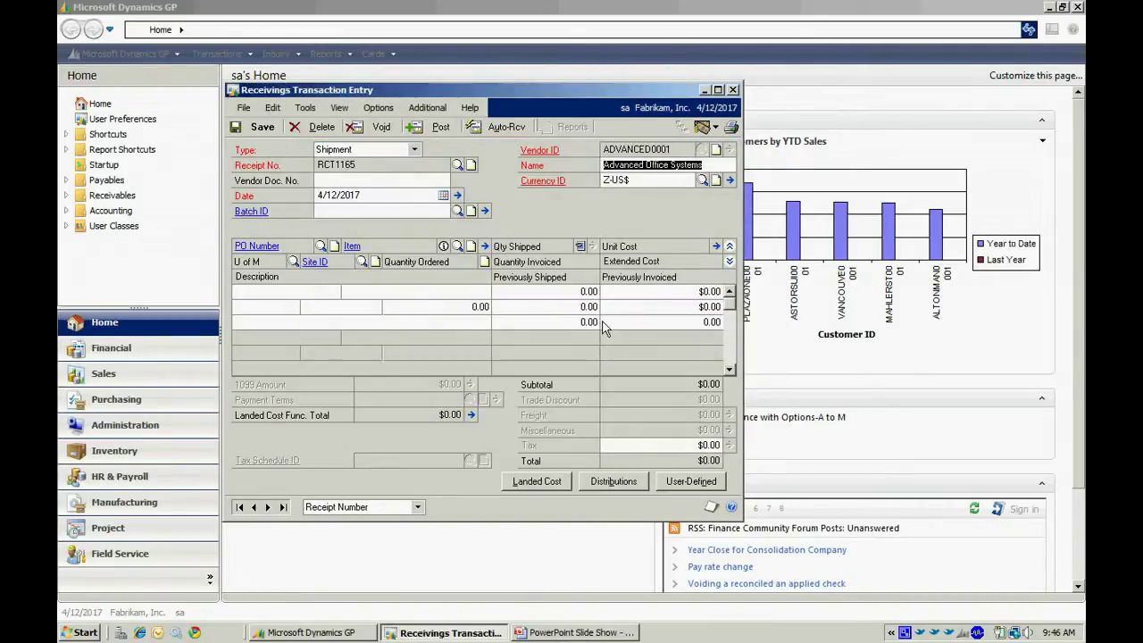
Step: Auto-receive the ordered items ACCS-CRD-12WH and 3-A2990A, with the shipped quantity of ACCS-CRD-12WH set to 8
left_click(503, 127)
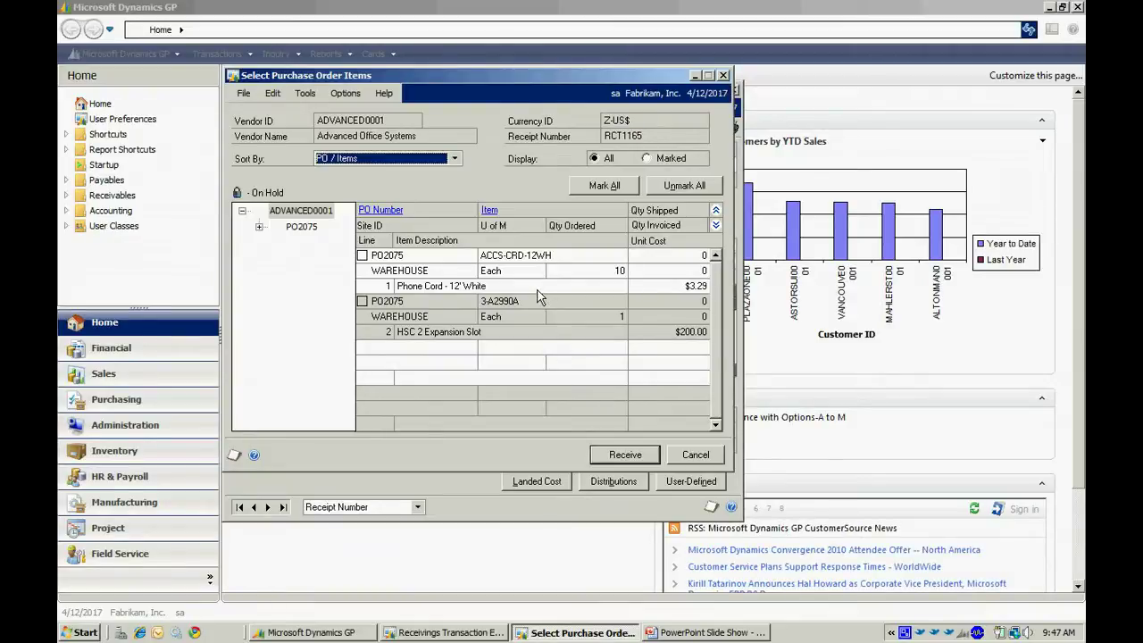
left_click(362, 256)
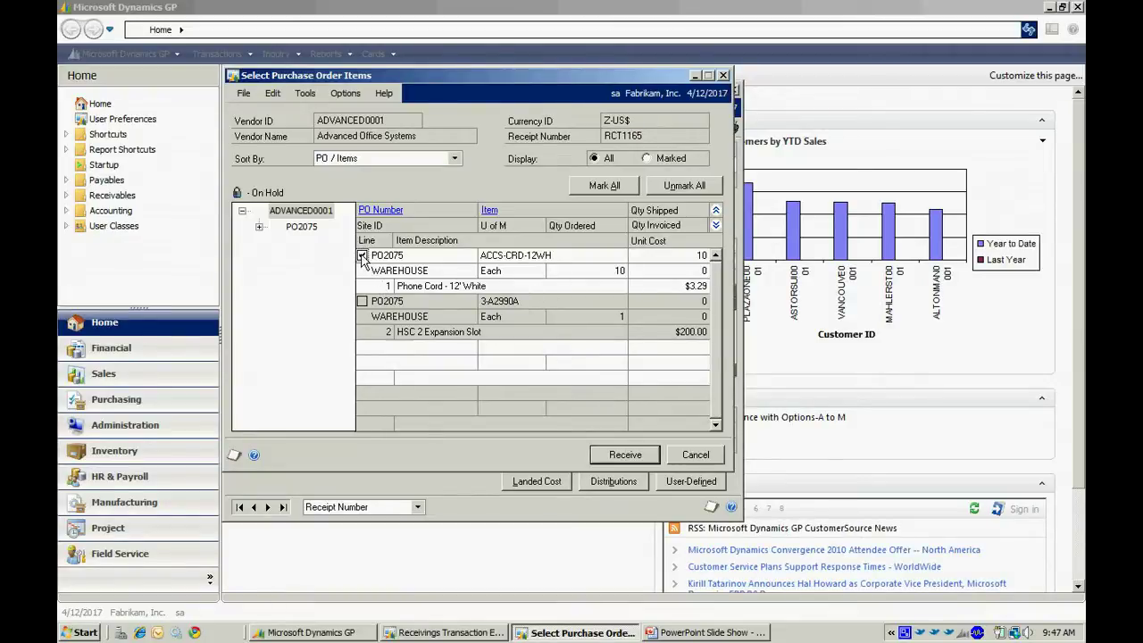
left_click(362, 301)
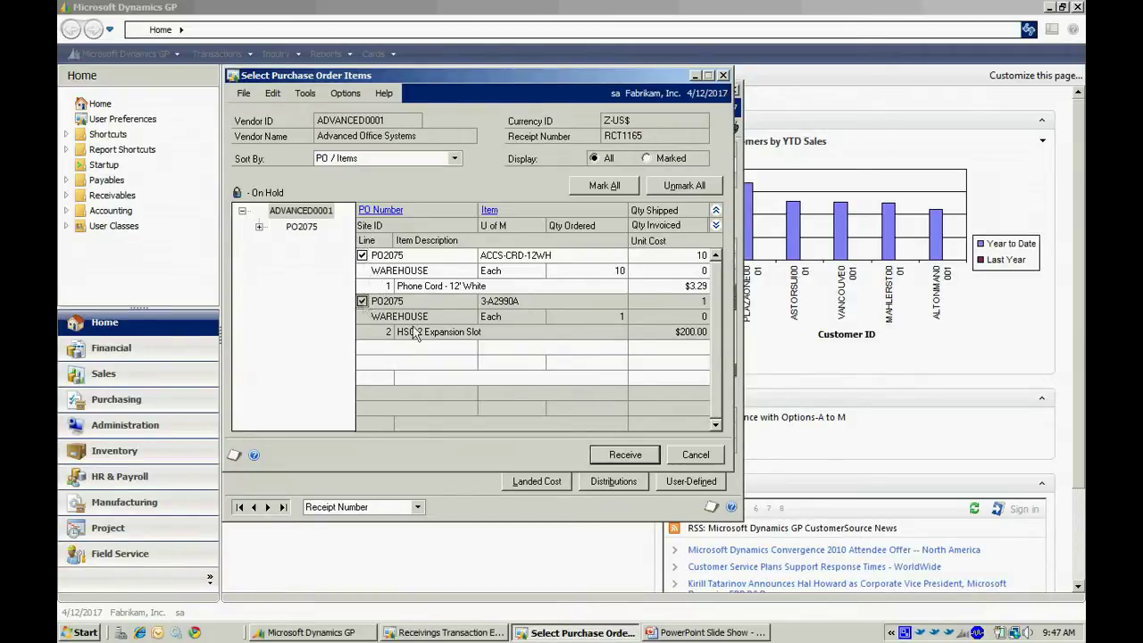
left_click(690, 257)
type("8")
key("Tab")
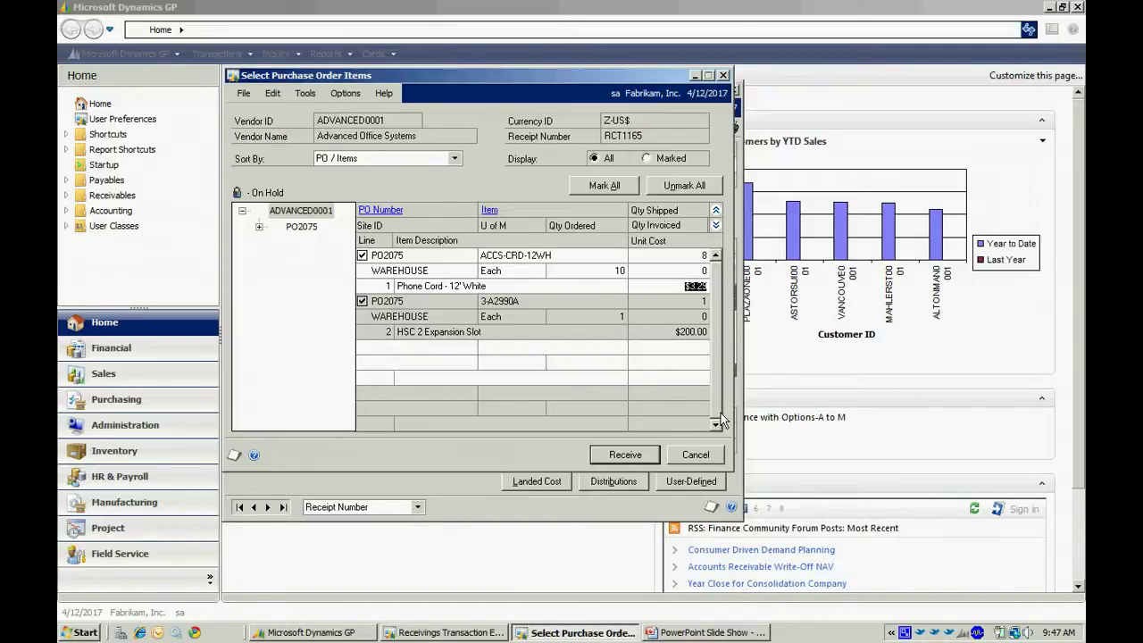
left_click(625, 456)
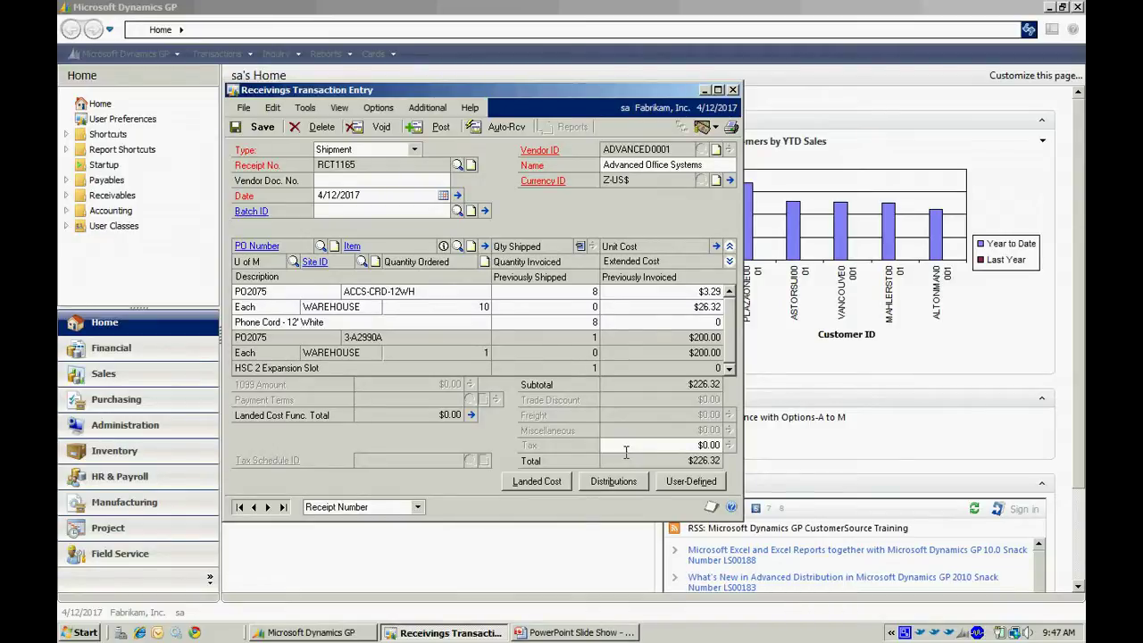
Step: Post the shipment receipt and close receivings entry without outputting the Receivings Posting Journal
left_click(438, 128)
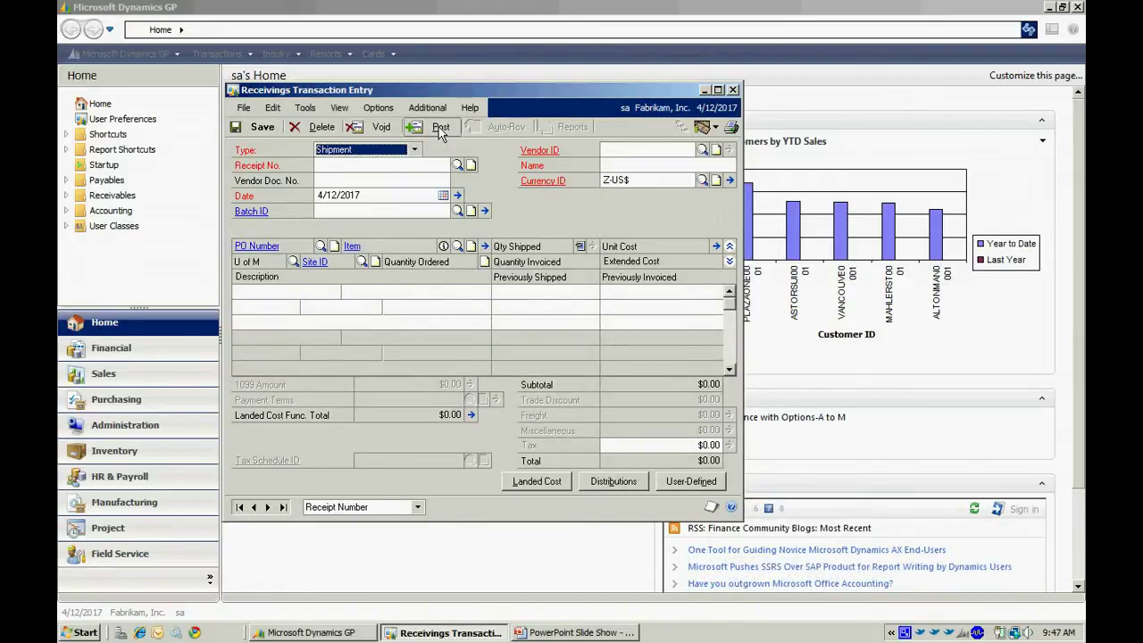
left_click(735, 91)
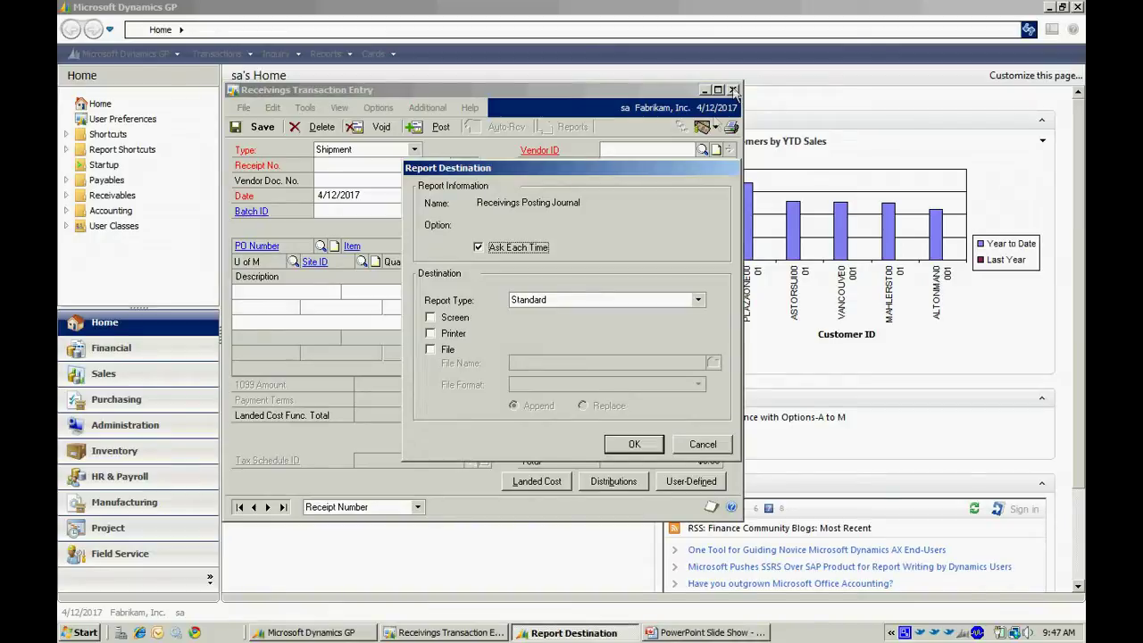
left_click(686, 437)
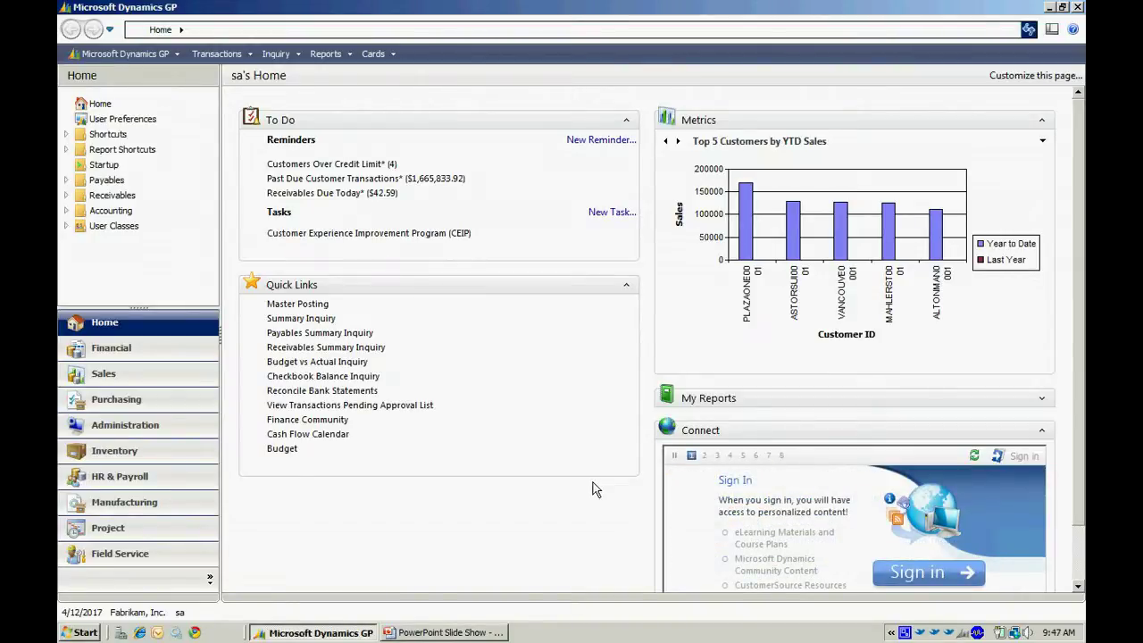
Step: Start a purchasing invoice to match the shipment, with vendor document number 987999 and vendor Advanced Office Systems
left_click(228, 57)
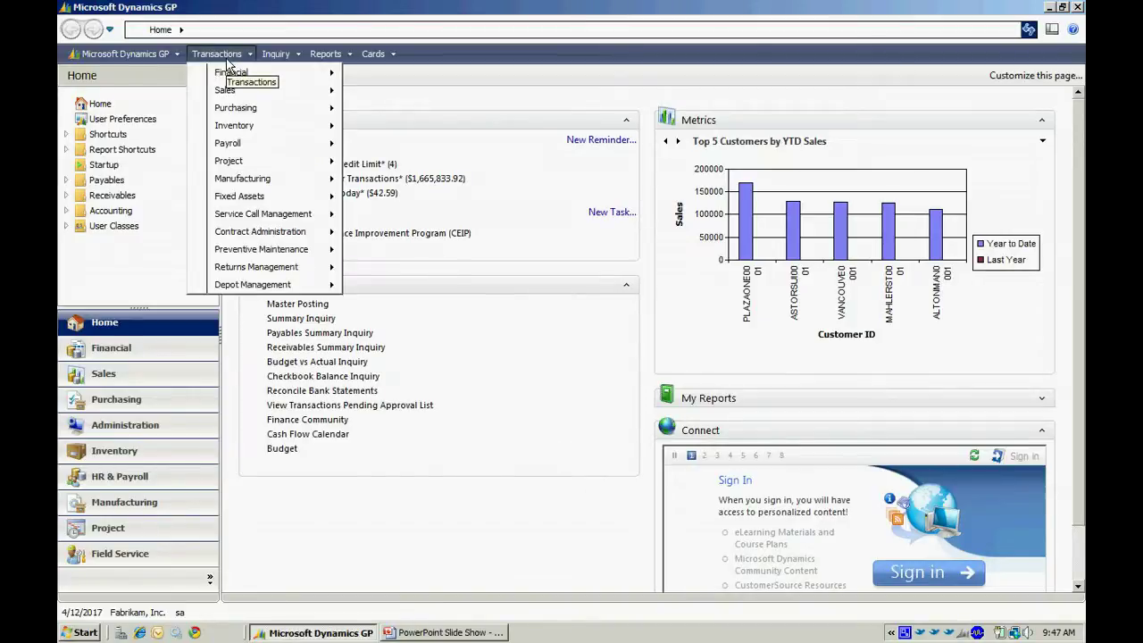
mouse_move(295, 109)
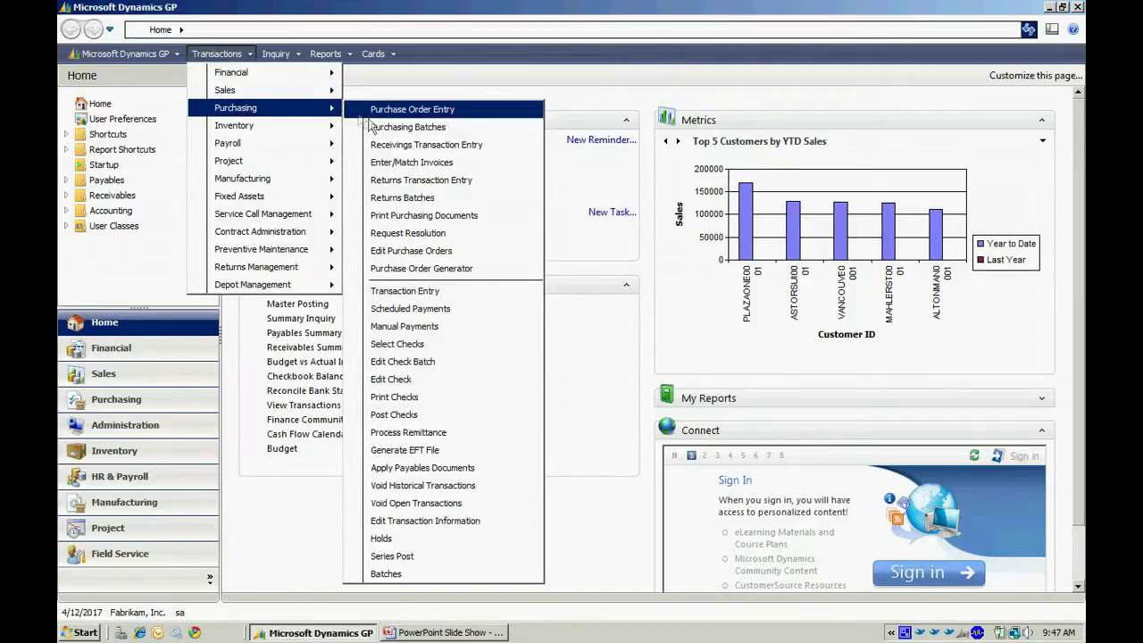
left_click(414, 163)
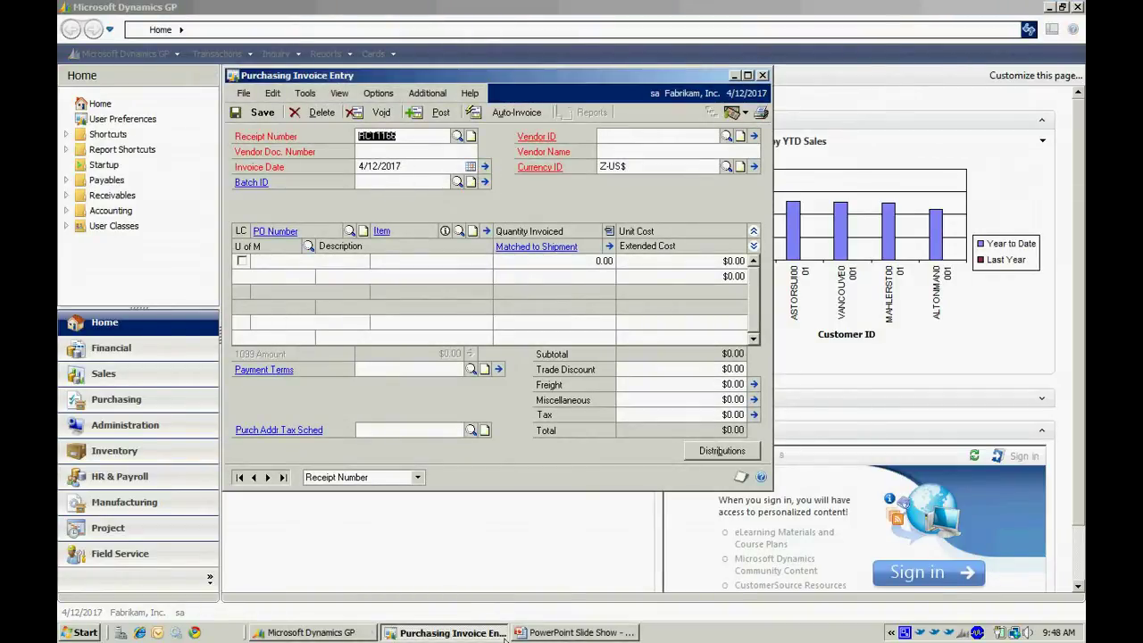
key("Tab")
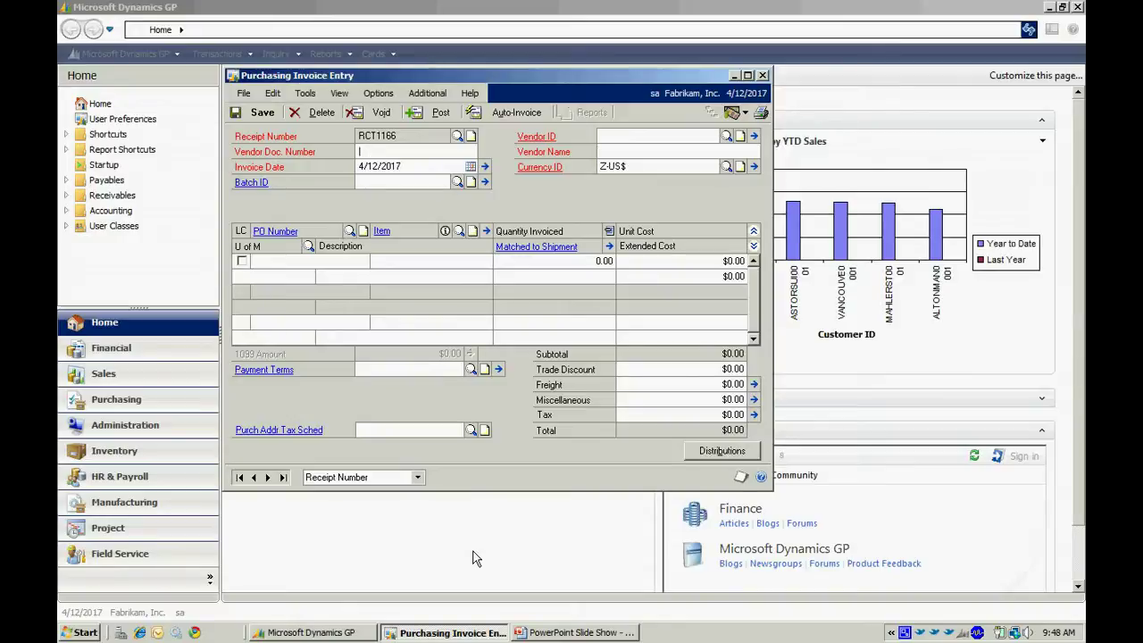
type("987999")
key("Tab")
key("Tab")
left_click(726, 137)
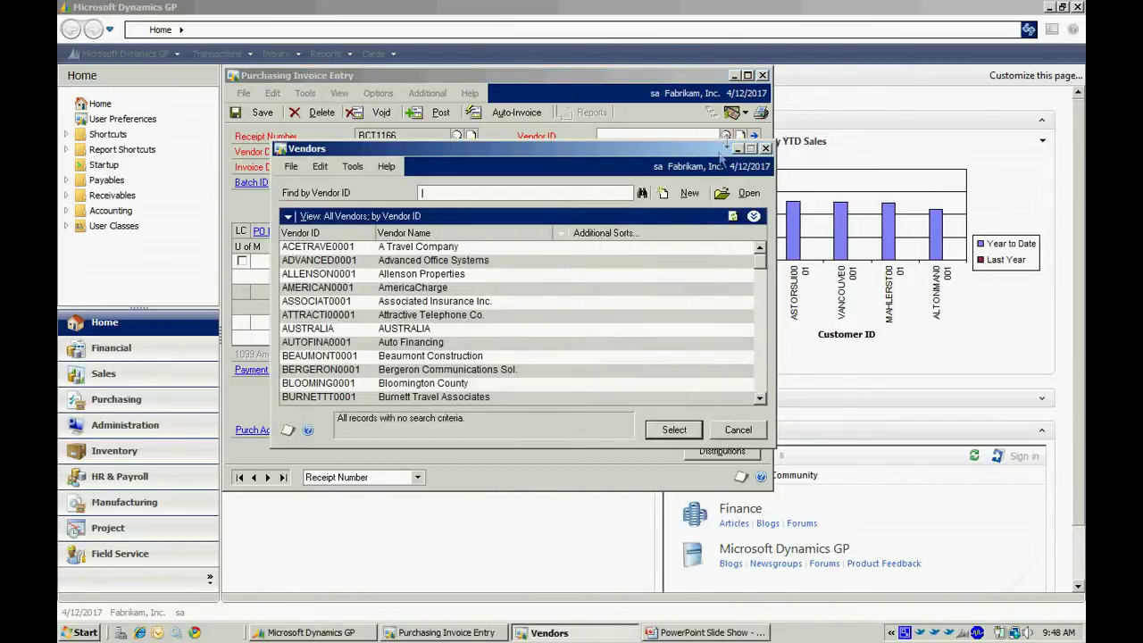
double_click(430, 260)
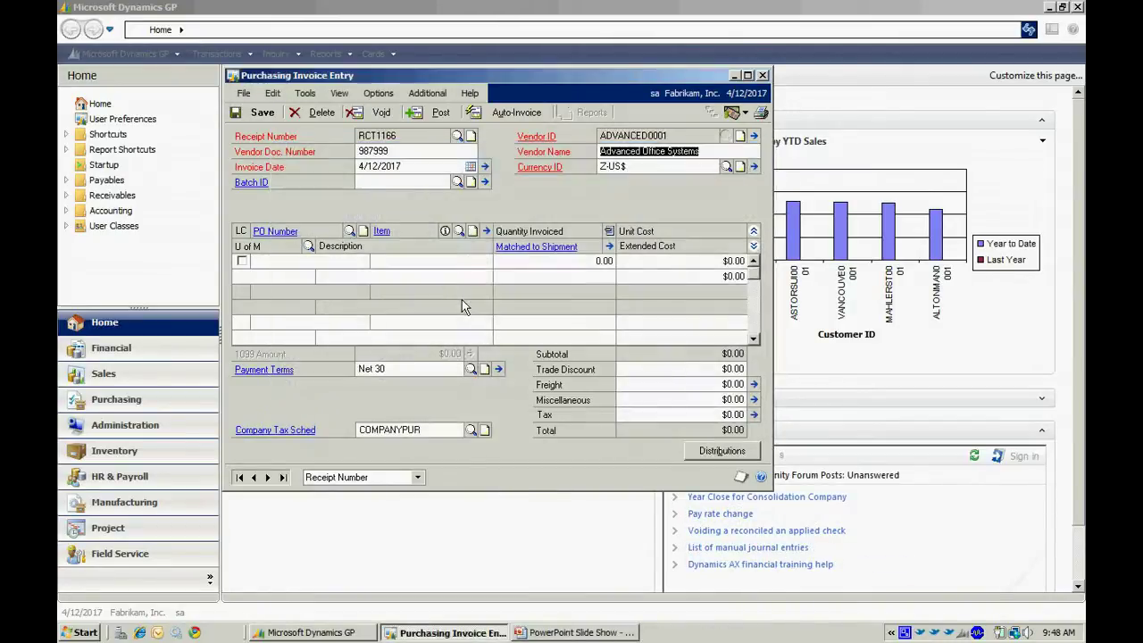
key("Tab")
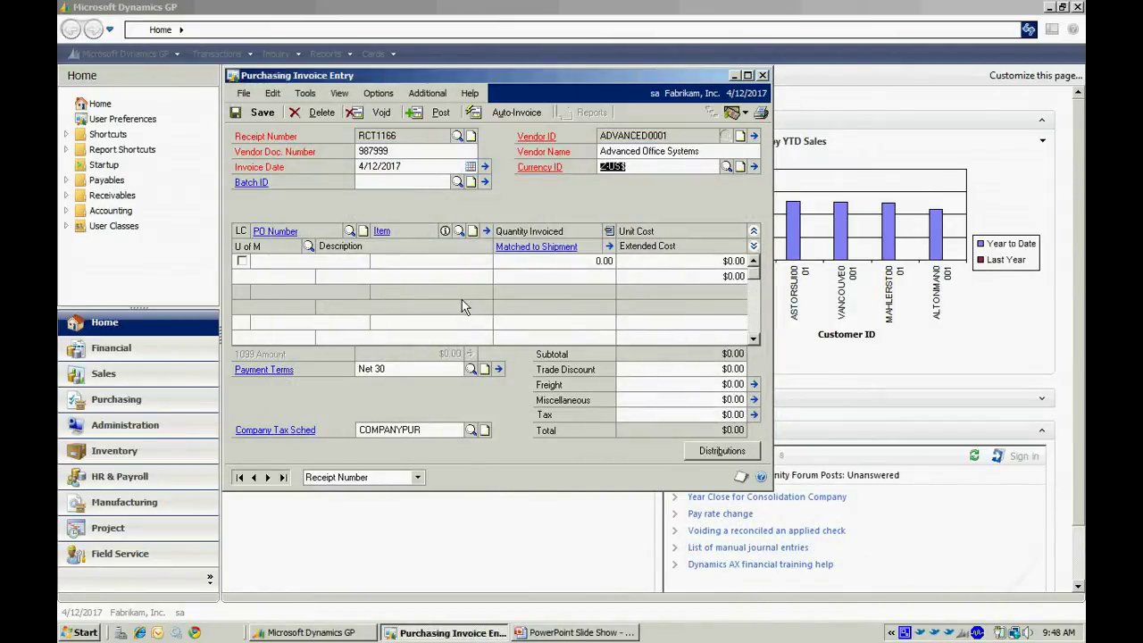
Step: Auto-invoice the received items ACCS-CRD-12WH and 3-A2990A, with the invoiced quantity of ACCS-CRD-12WH set to 5
left_click(520, 112)
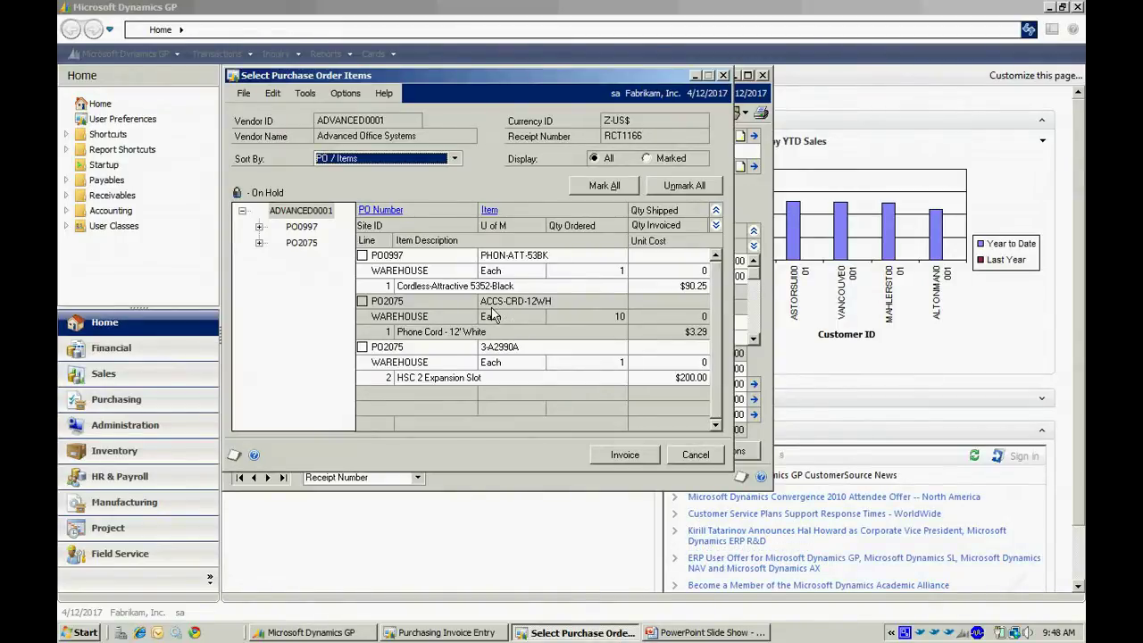
left_click(362, 301)
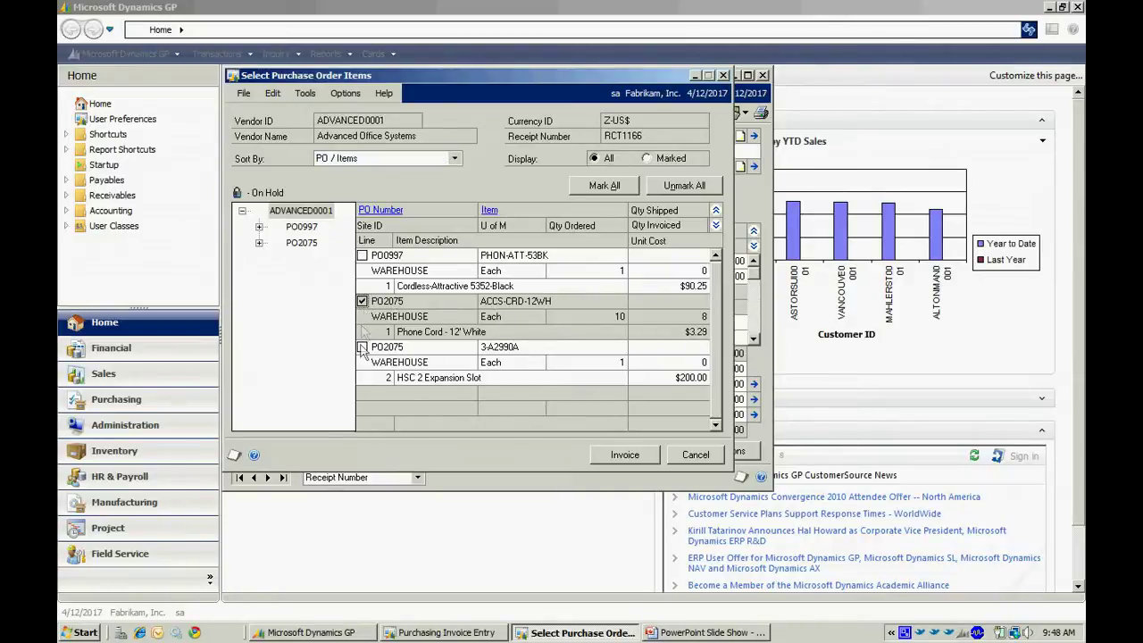
left_click(361, 347)
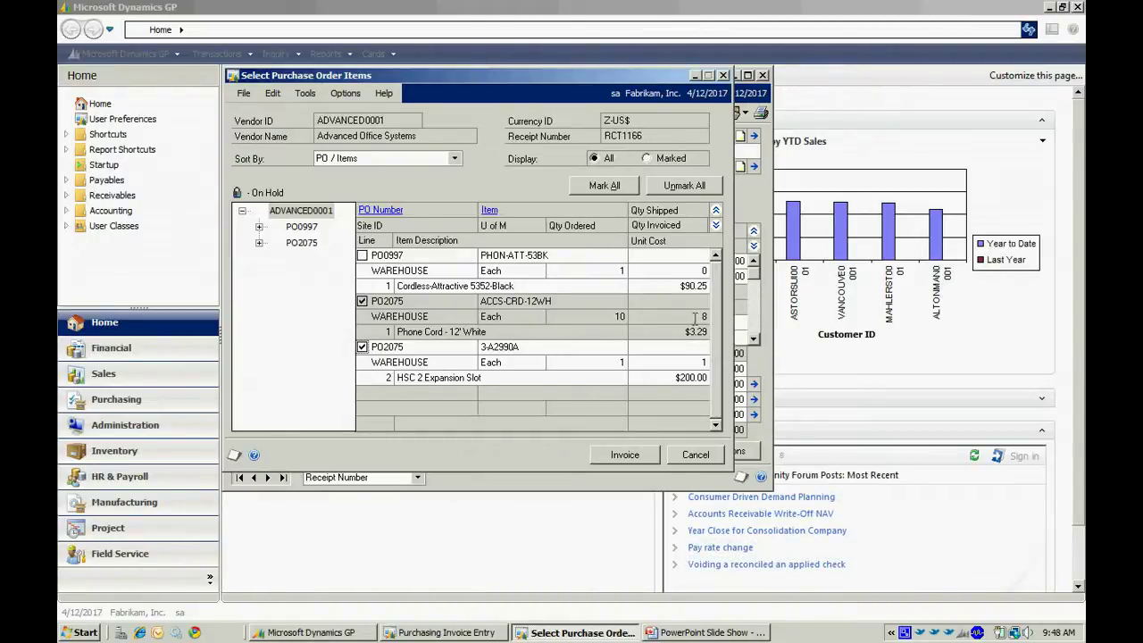
left_click(699, 319)
type("5")
key("Tab")
left_click(629, 457)
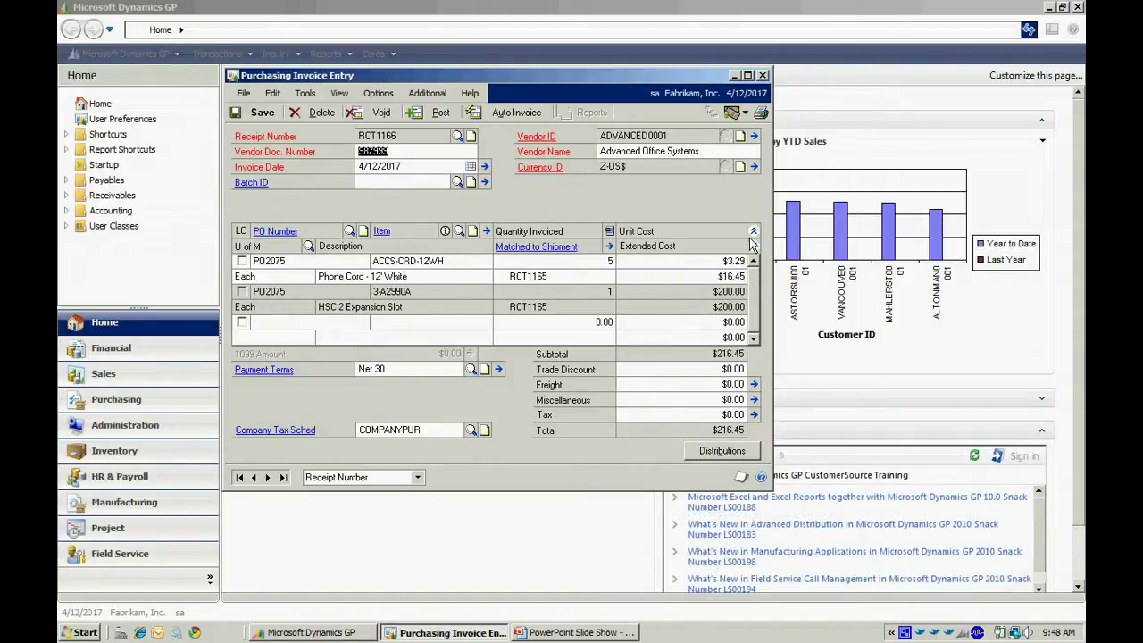
Step: Set the ACCS-CRD-12WH invoice line's unit cost to $3.00 and accept the difference from the matched shipment cost
left_click(723, 261)
type("3")
key("Tab")
key("Tab")
key("Tab")
key("Tab")
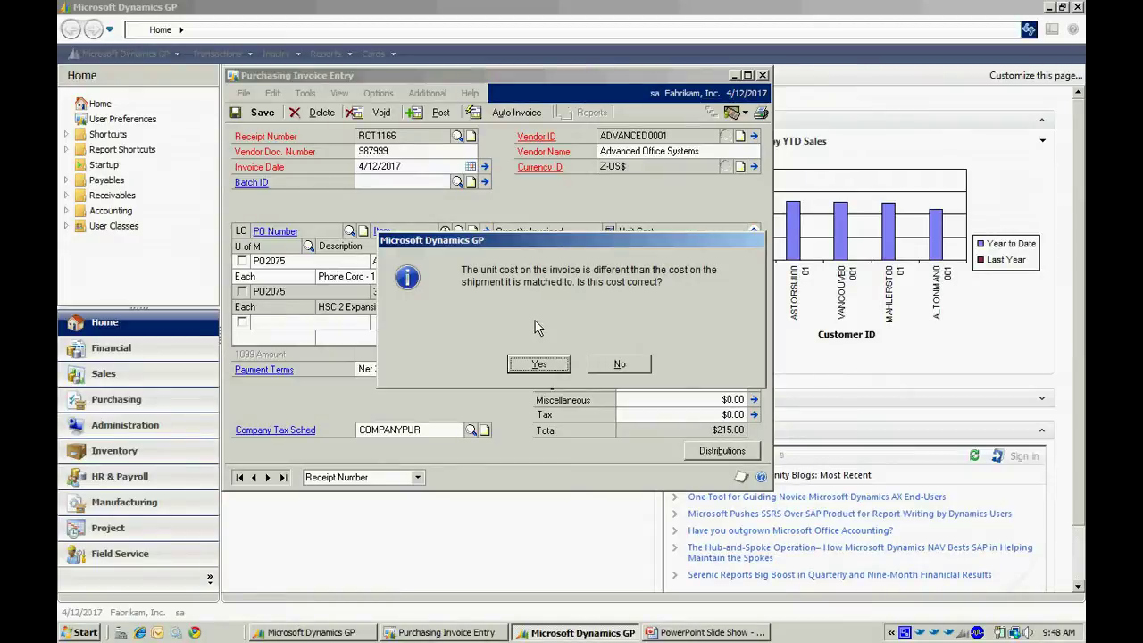
left_click(539, 363)
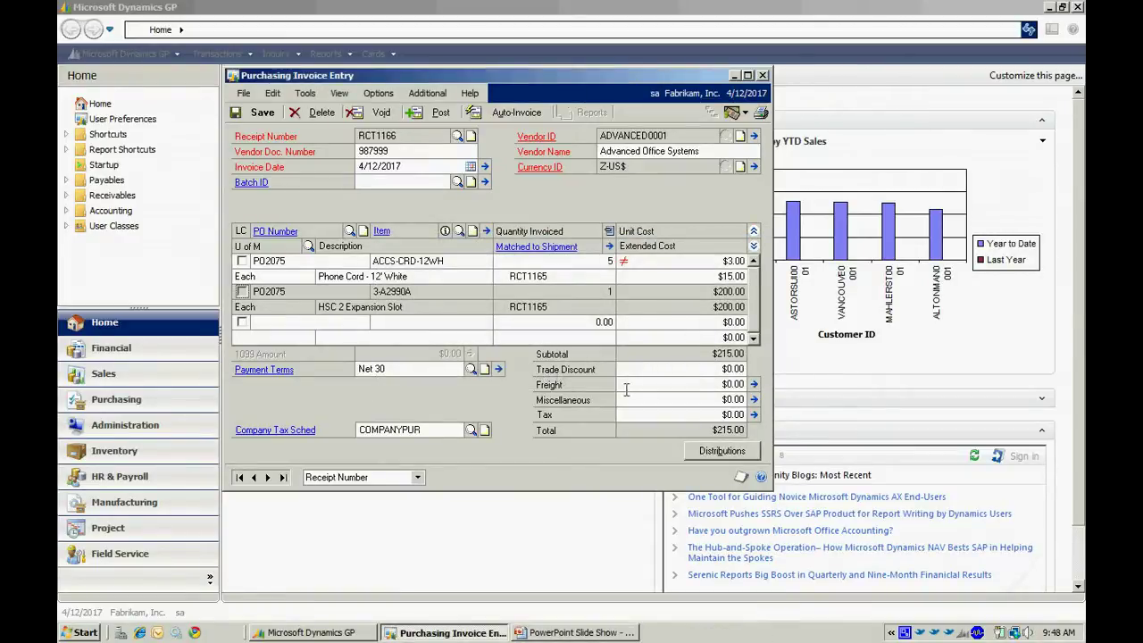